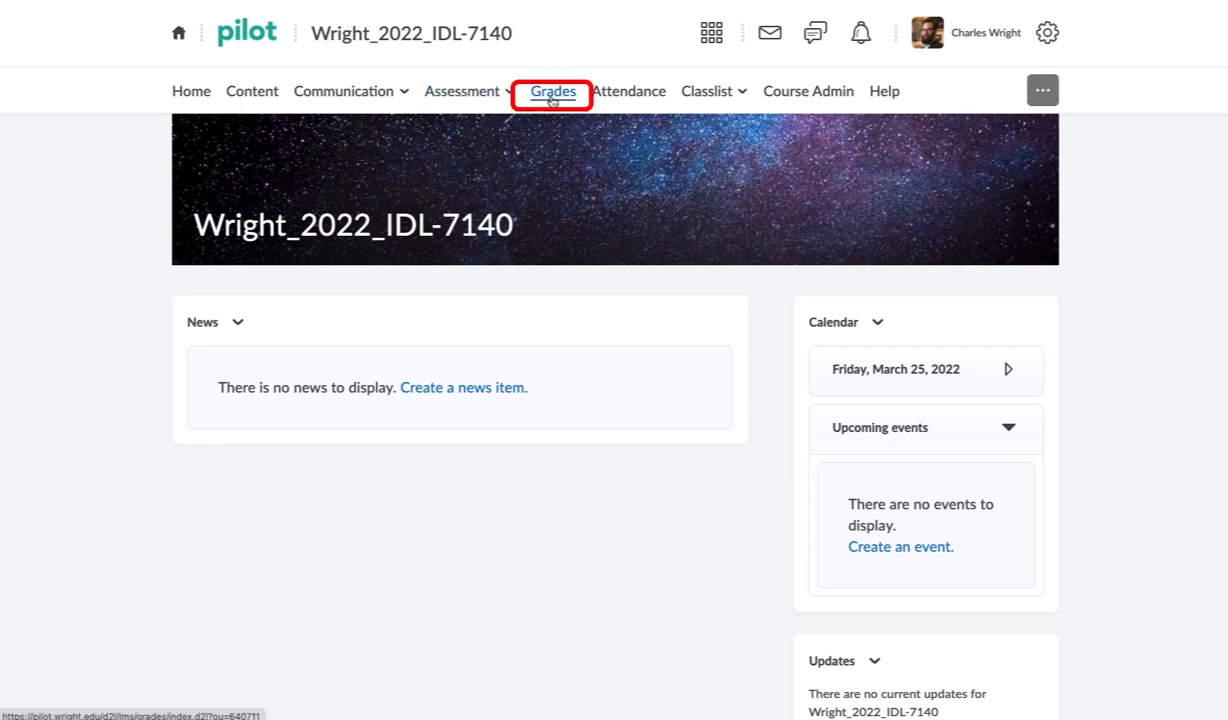
Review the course's grade items for Project 1 and Project 2 and their maximum points.
{"action": "left_click", "coordinate": [551, 96]}
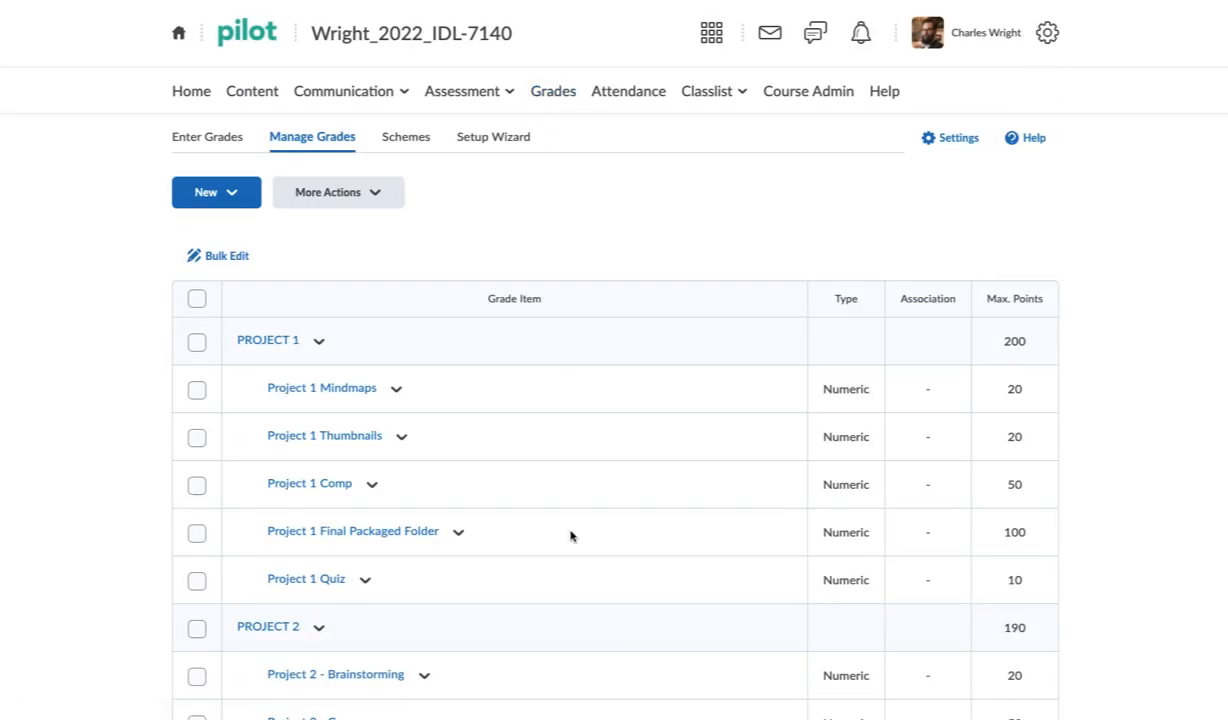
{"action": "scroll", "coordinate": [1055, 457], "scroll_direction": "down", "scroll_amount": 2}
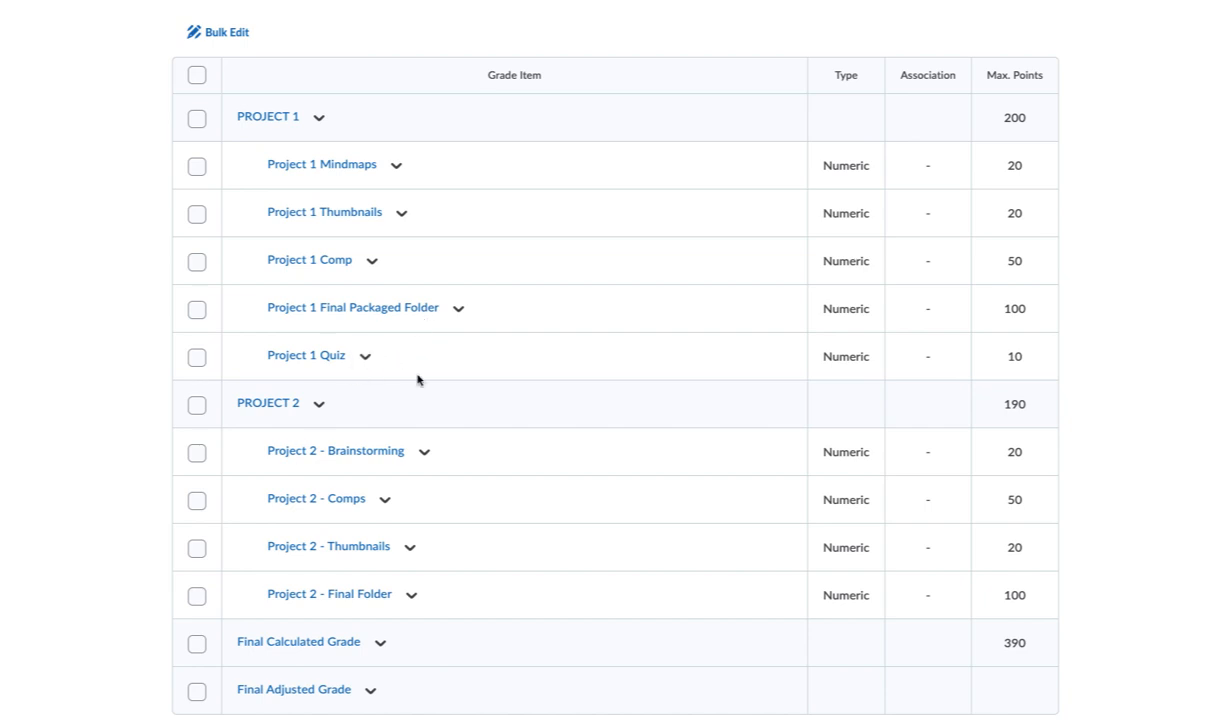
{"action": "scroll", "coordinate": [418, 379], "scroll_direction": "up", "scroll_amount": 3}
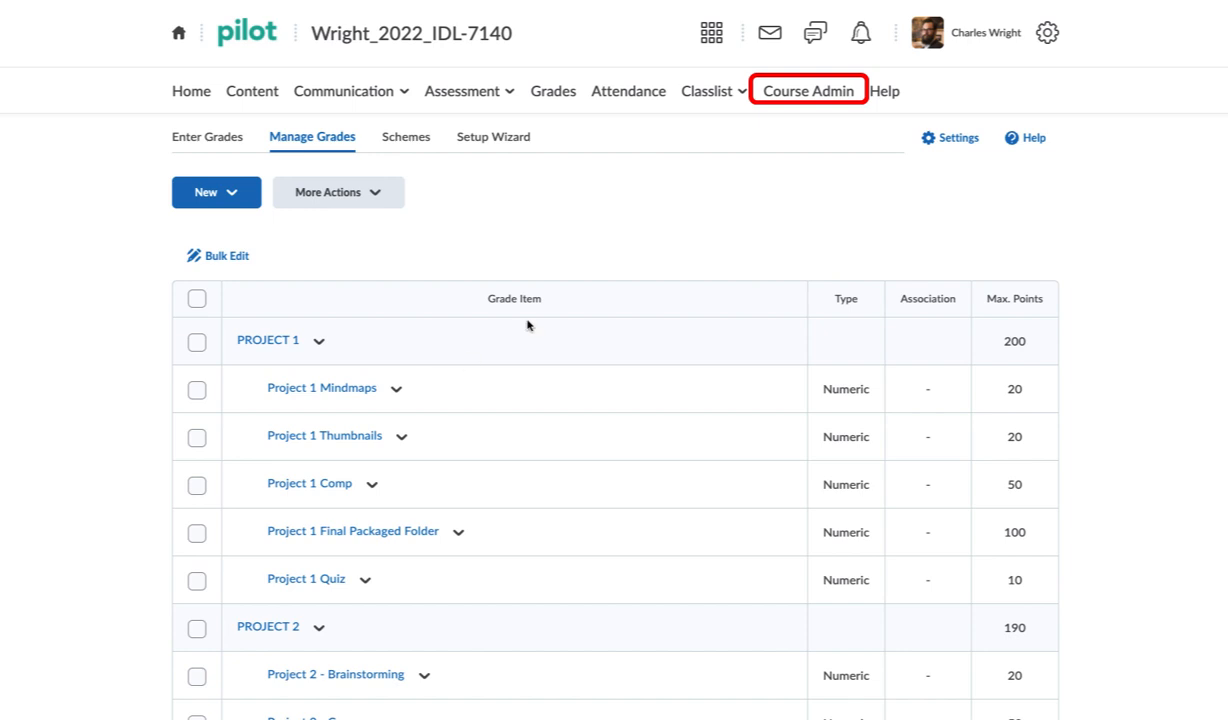
Create a new rubric in the course's administration tools and name it Project 1 Final.
{"action": "left_click", "coordinate": [808, 91]}
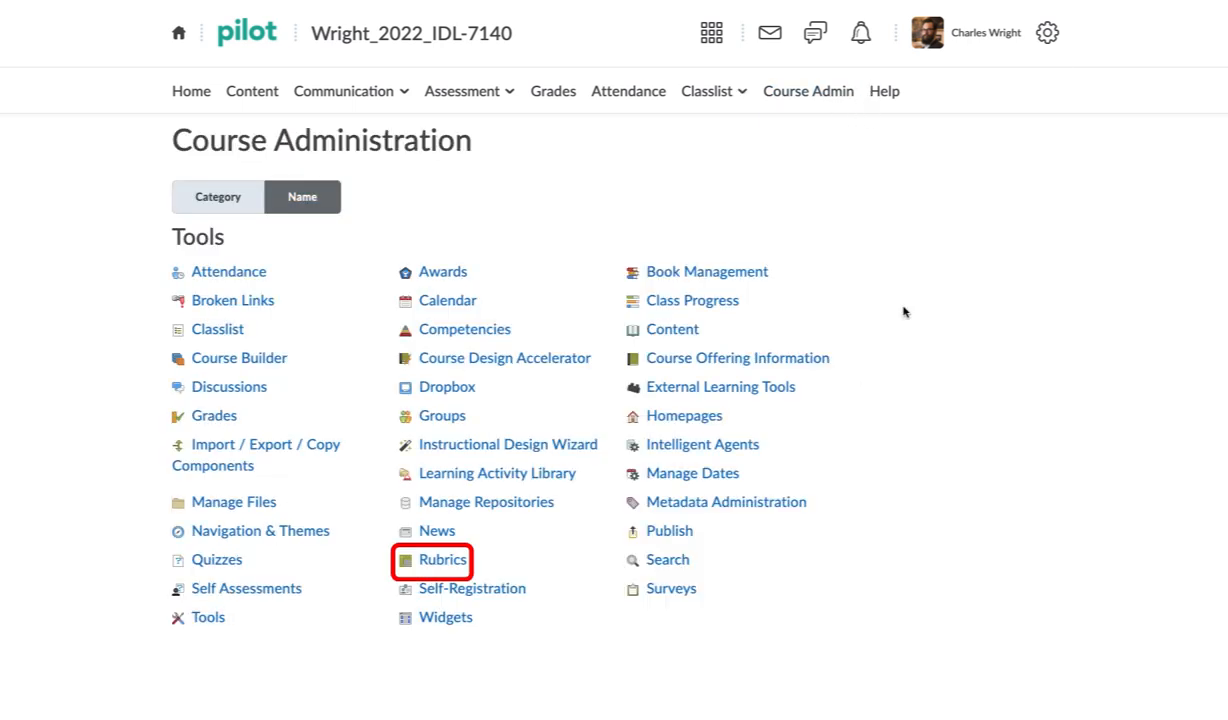
{"action": "left_click", "coordinate": [443, 560]}
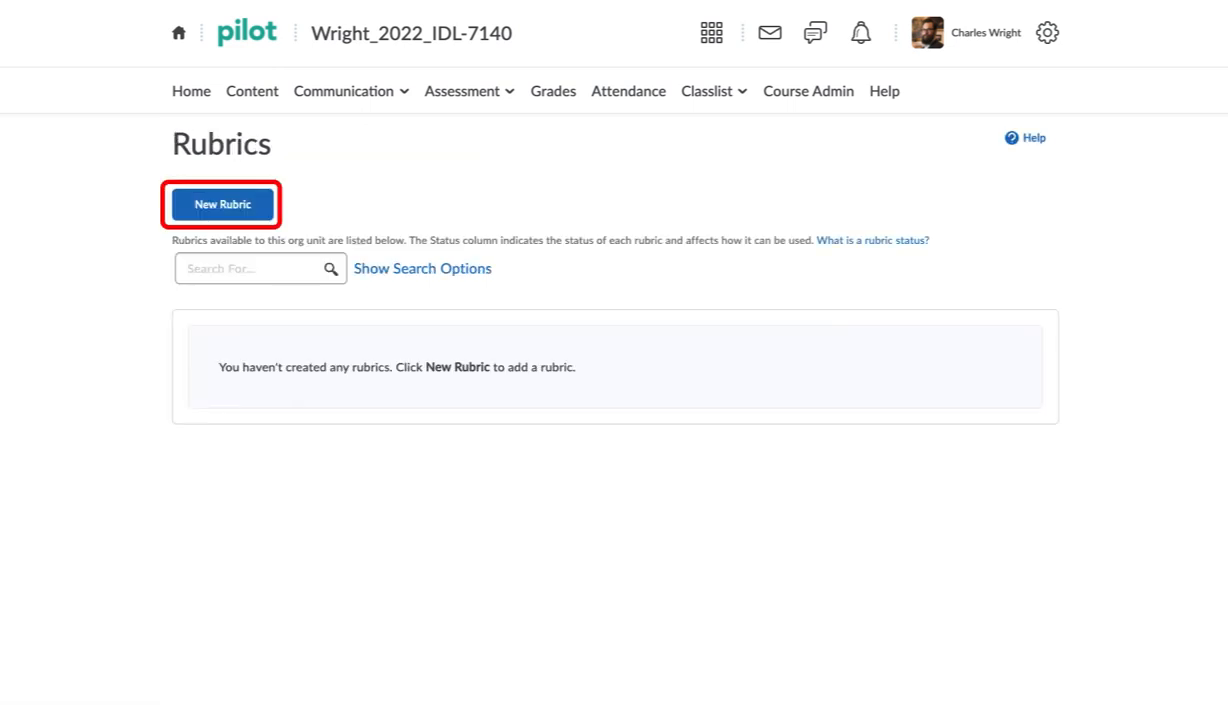
{"action": "left_click", "coordinate": [256, 216]}
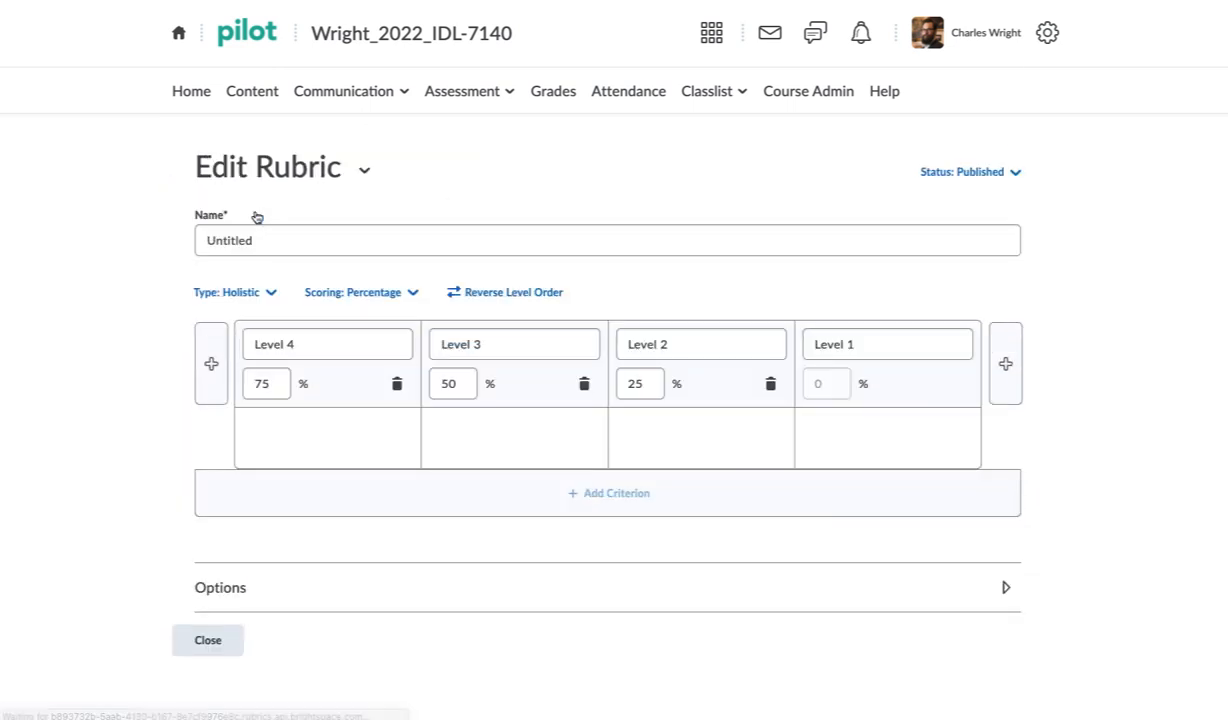
{"action": "left_click", "coordinate": [253, 232]}
{"action": "double_click", "coordinate": [255, 245]}
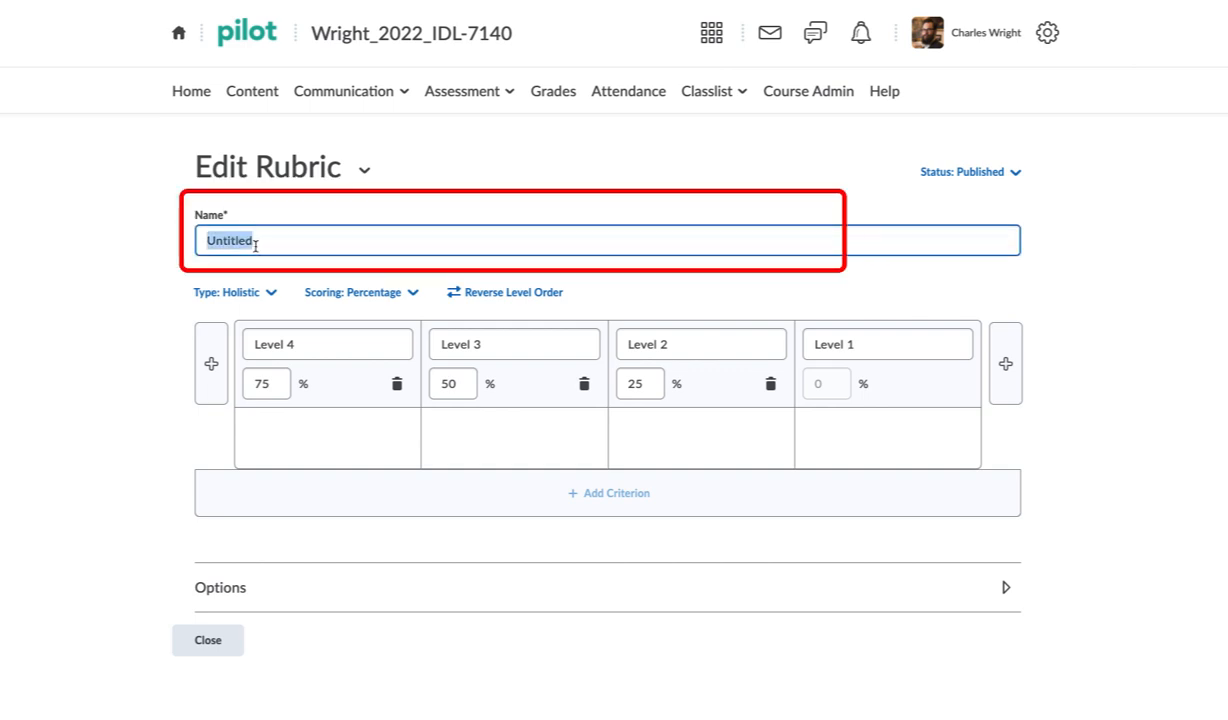
{"action": "type", "text": "Project 1 Final"}
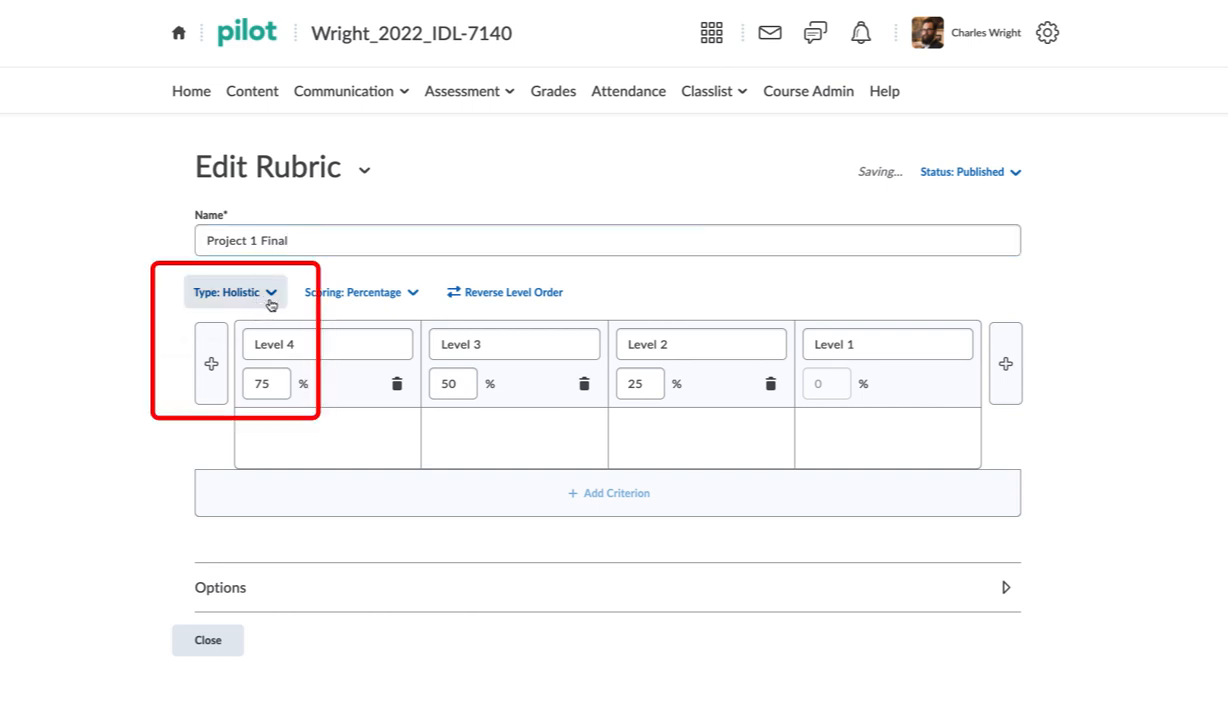
Change the rubric type to Analytic and add three more criteria groups.
{"action": "left_click", "coordinate": [268, 293]}
{"action": "left_click", "coordinate": [242, 398]}
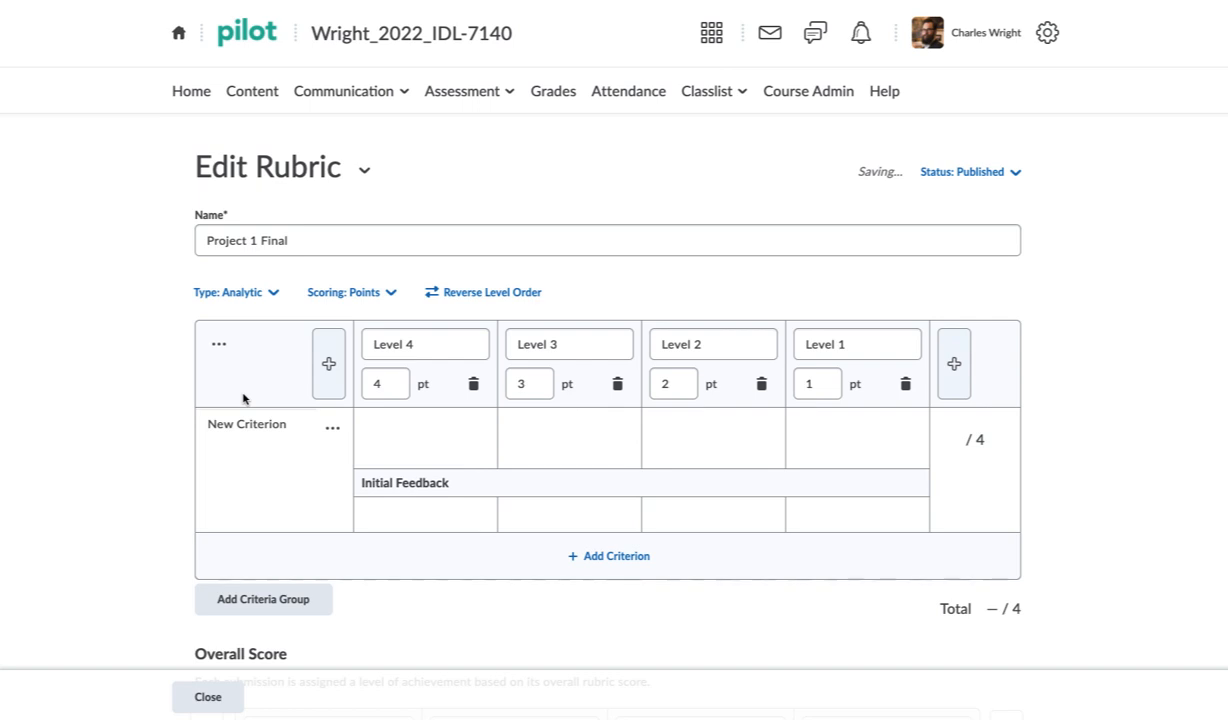
{"action": "scroll", "coordinate": [124, 361], "scroll_direction": "down", "scroll_amount": 3}
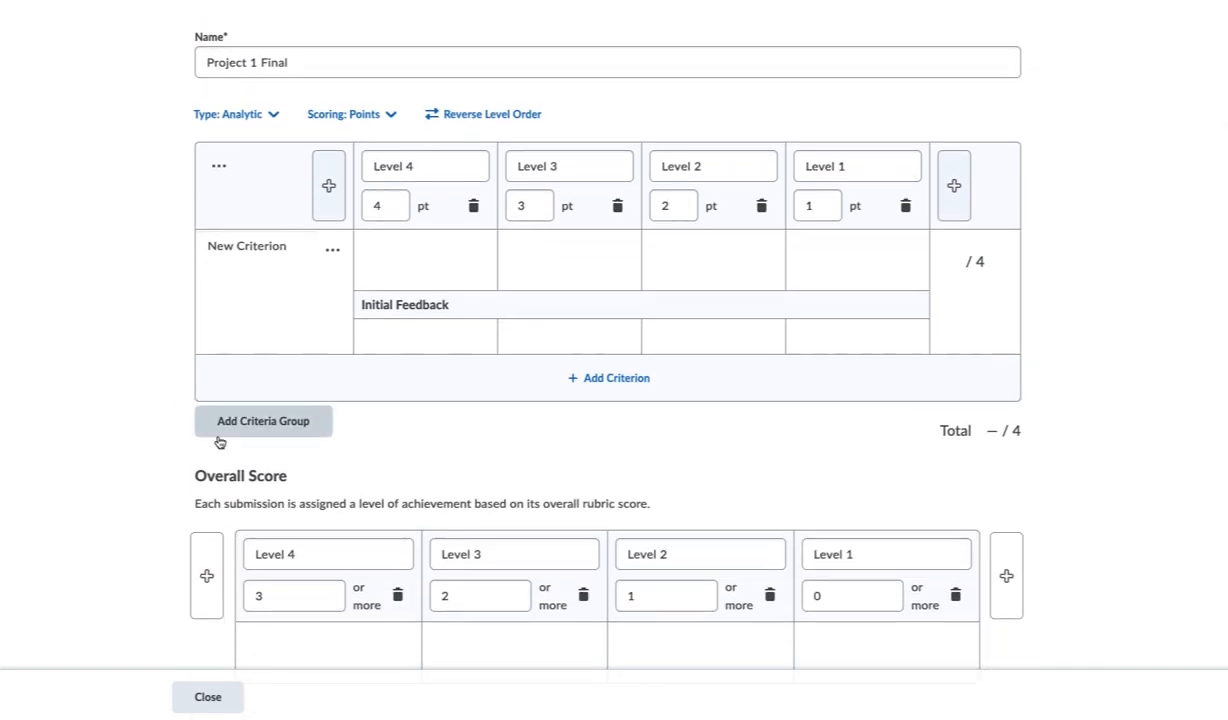
{"action": "left_click", "coordinate": [288, 433]}
{"action": "scroll", "coordinate": [277, 482], "scroll_direction": "down", "scroll_amount": 3}
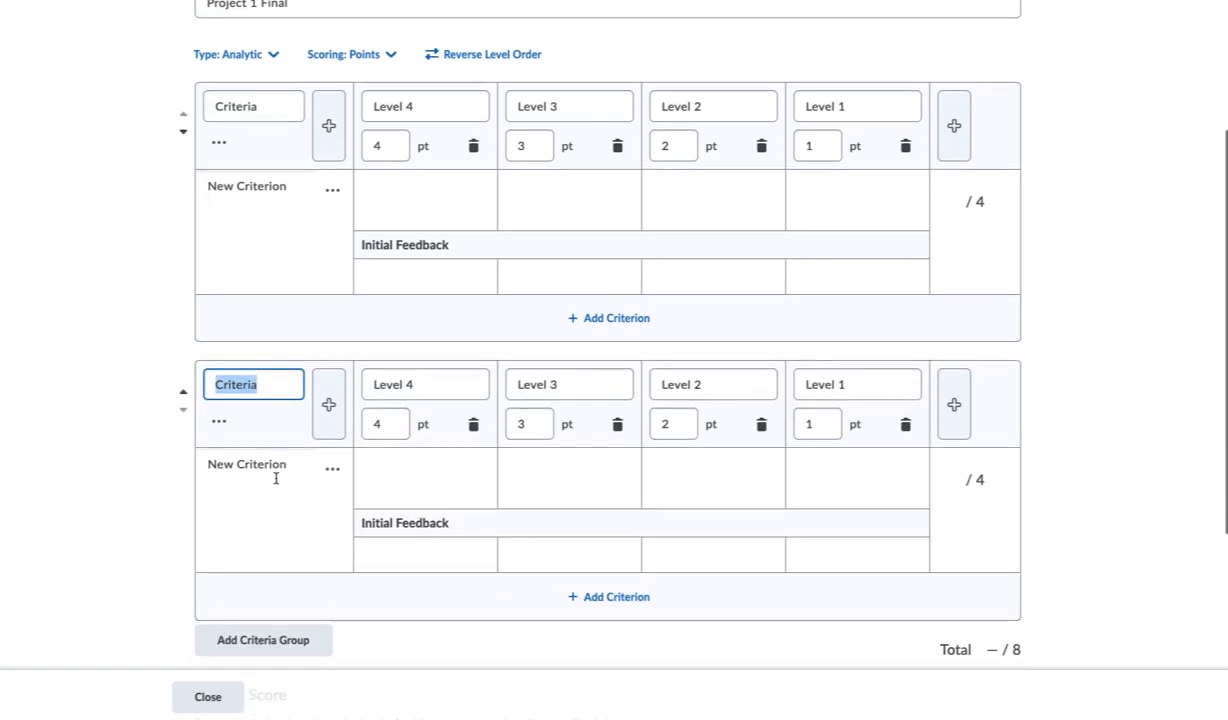
{"action": "left_click", "coordinate": [235, 565]}
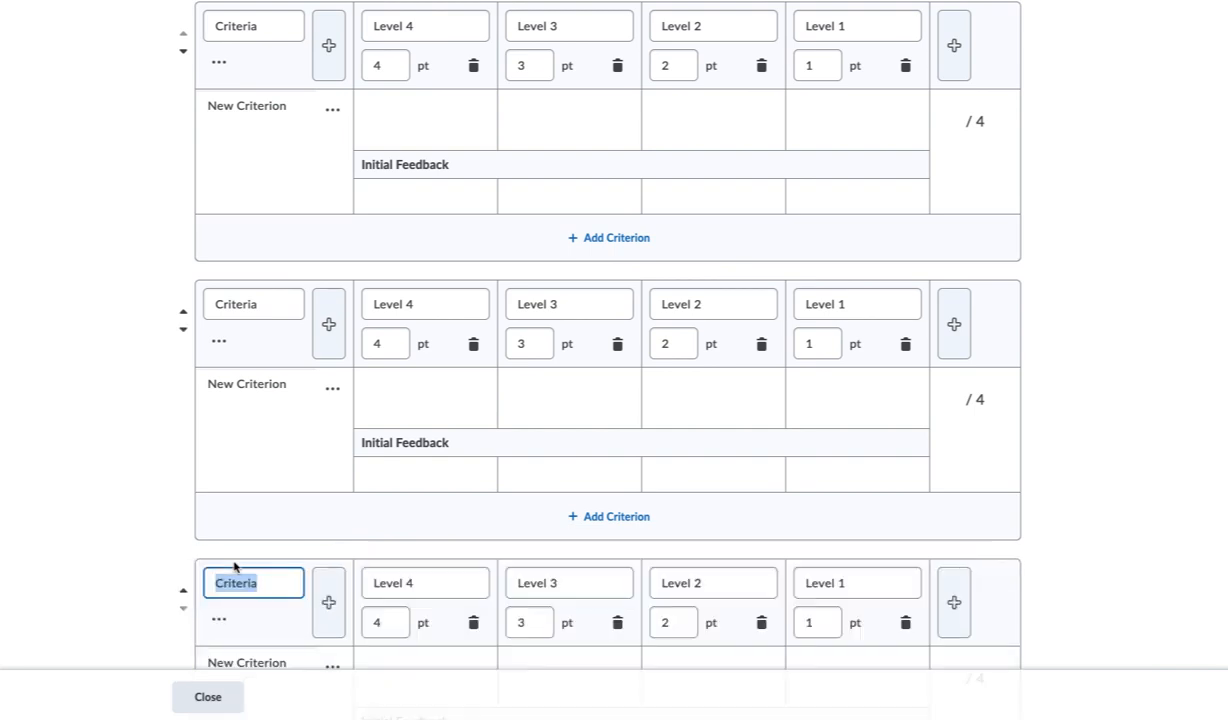
{"action": "left_click", "coordinate": [222, 478]}
Open the name of the first group's New Criterion for editing and select its text.
{"action": "scroll", "coordinate": [223, 476], "scroll_direction": "up", "scroll_amount": 1}
{"action": "scroll", "coordinate": [223, 476], "scroll_direction": "up", "scroll_amount": 2}
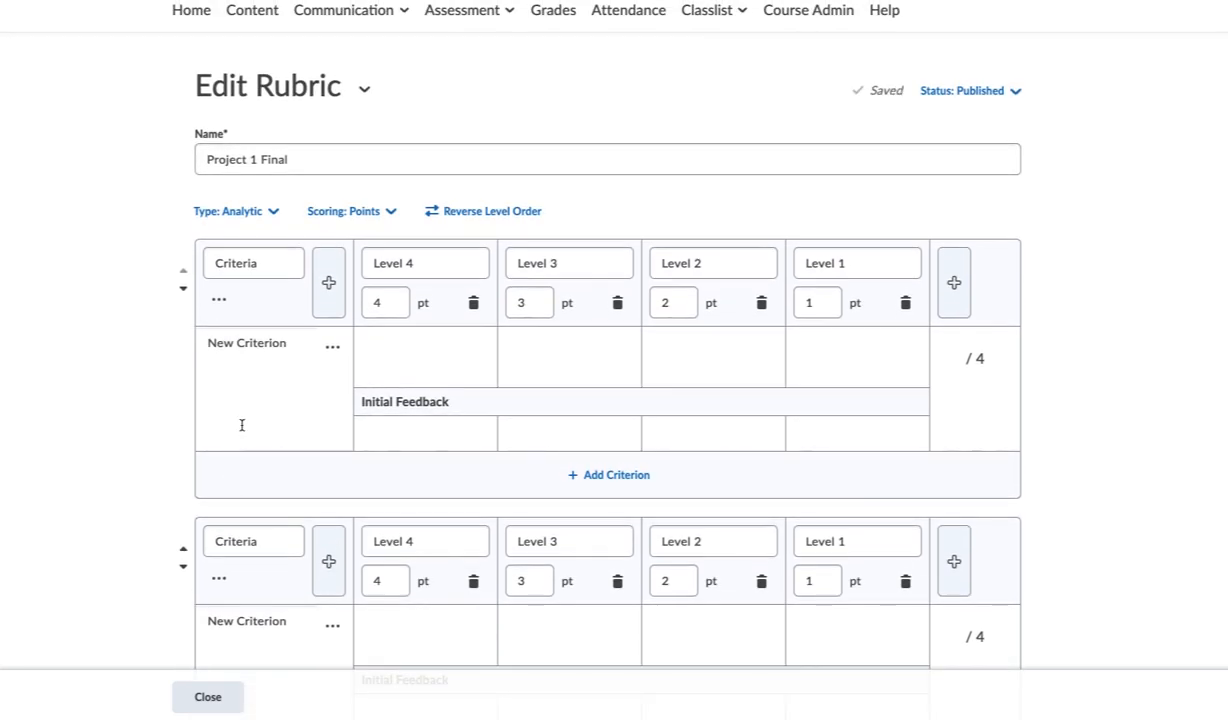
{"action": "left_click", "coordinate": [253, 365]}
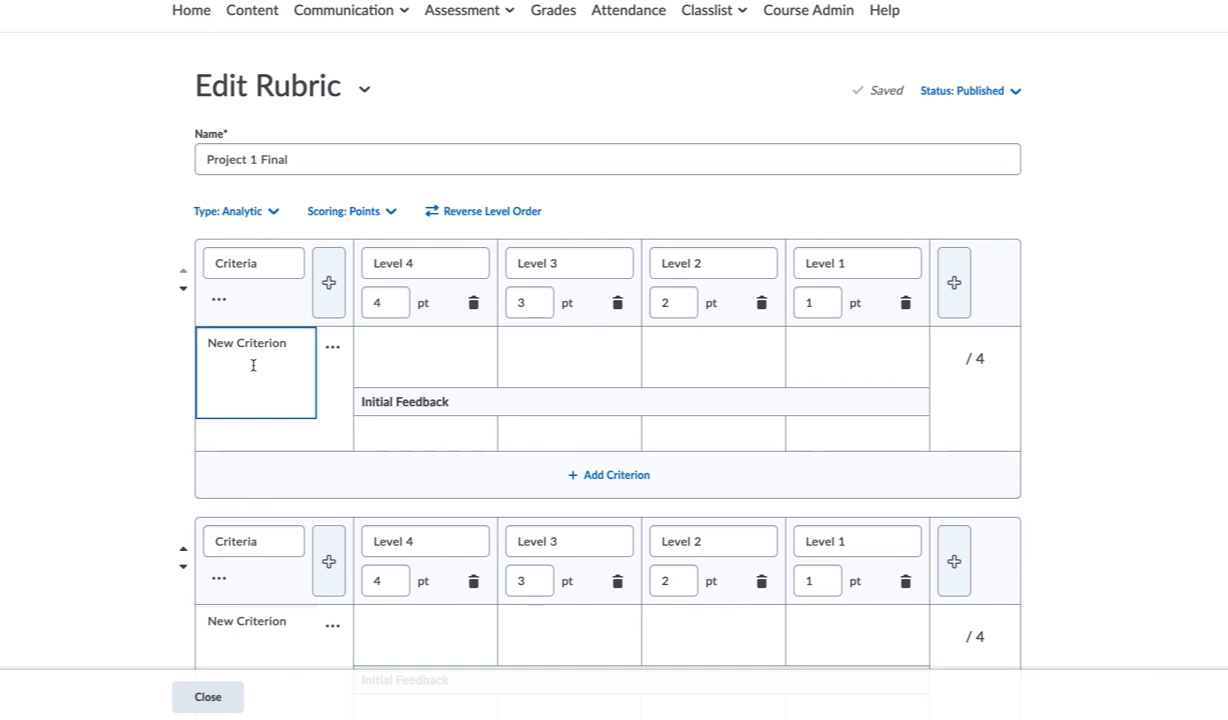
{"action": "key", "text": "ctrl+shift+Left"}
{"action": "key", "text": "ctrl+shift+Left"}
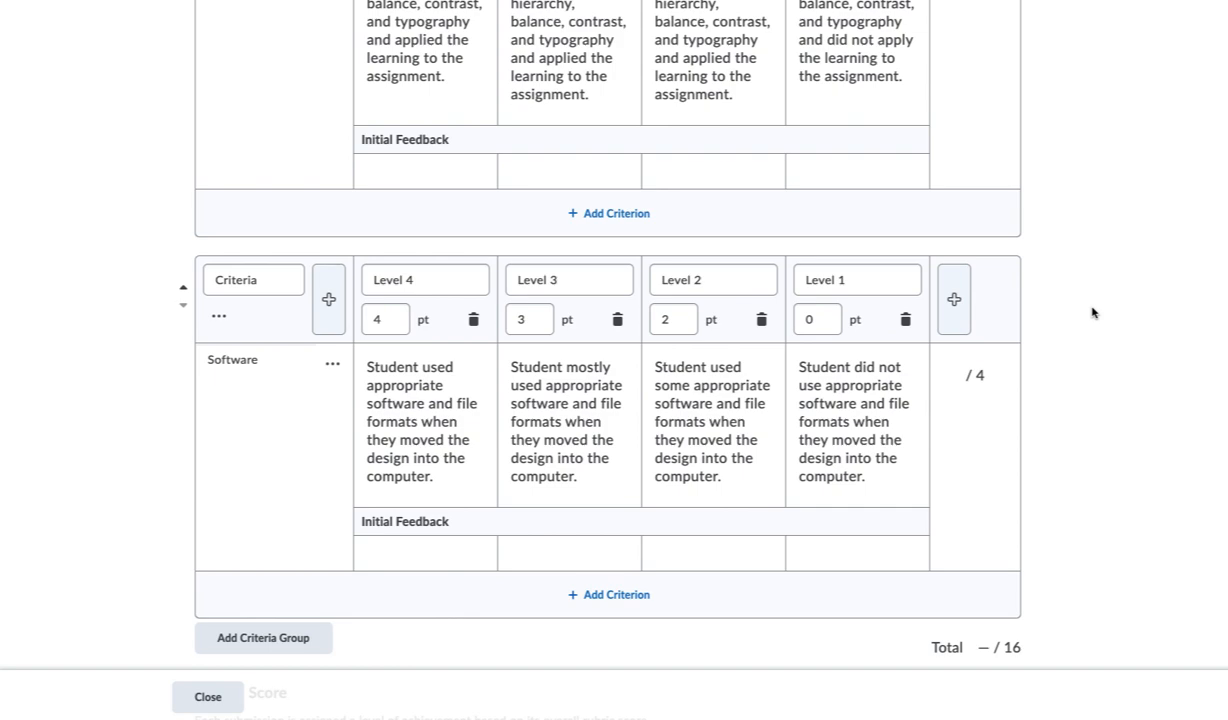
Examine the criteria, level descriptions and overall score levels throughout the Project 1 Final rubric, and close it.
{"action": "scroll", "coordinate": [1092, 313], "scroll_direction": "up", "scroll_amount": 8}
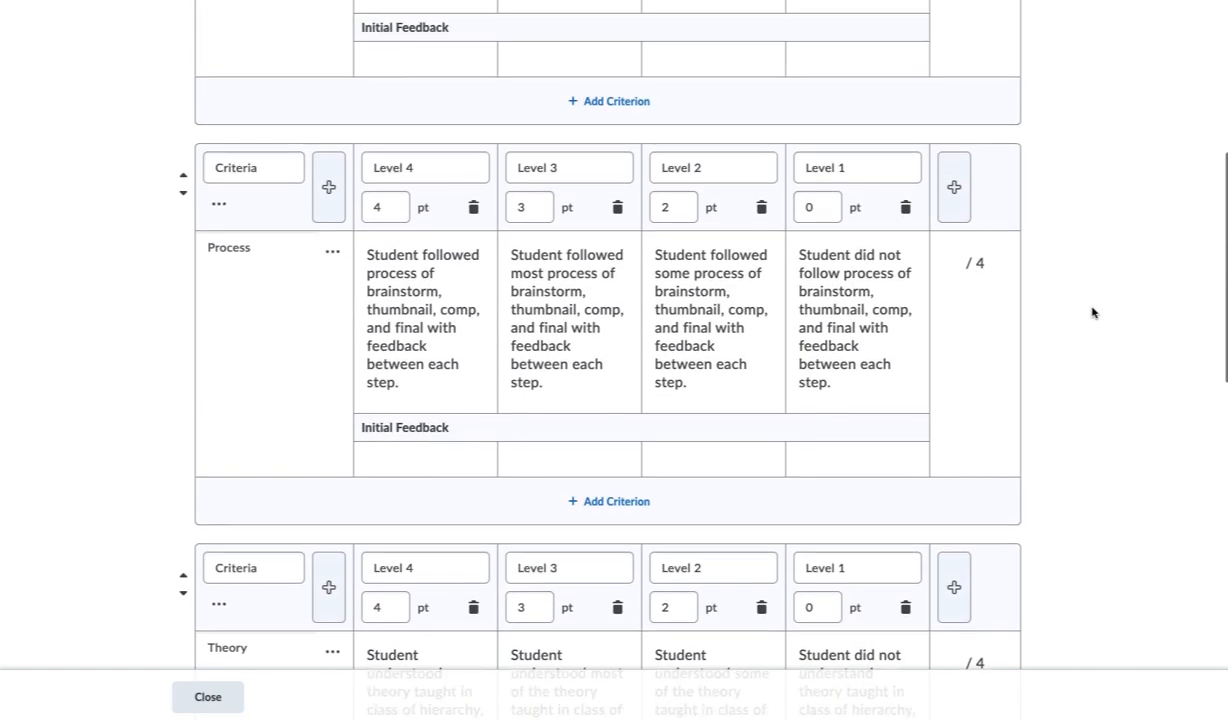
{"action": "scroll", "coordinate": [1092, 313], "scroll_direction": "up", "scroll_amount": 5}
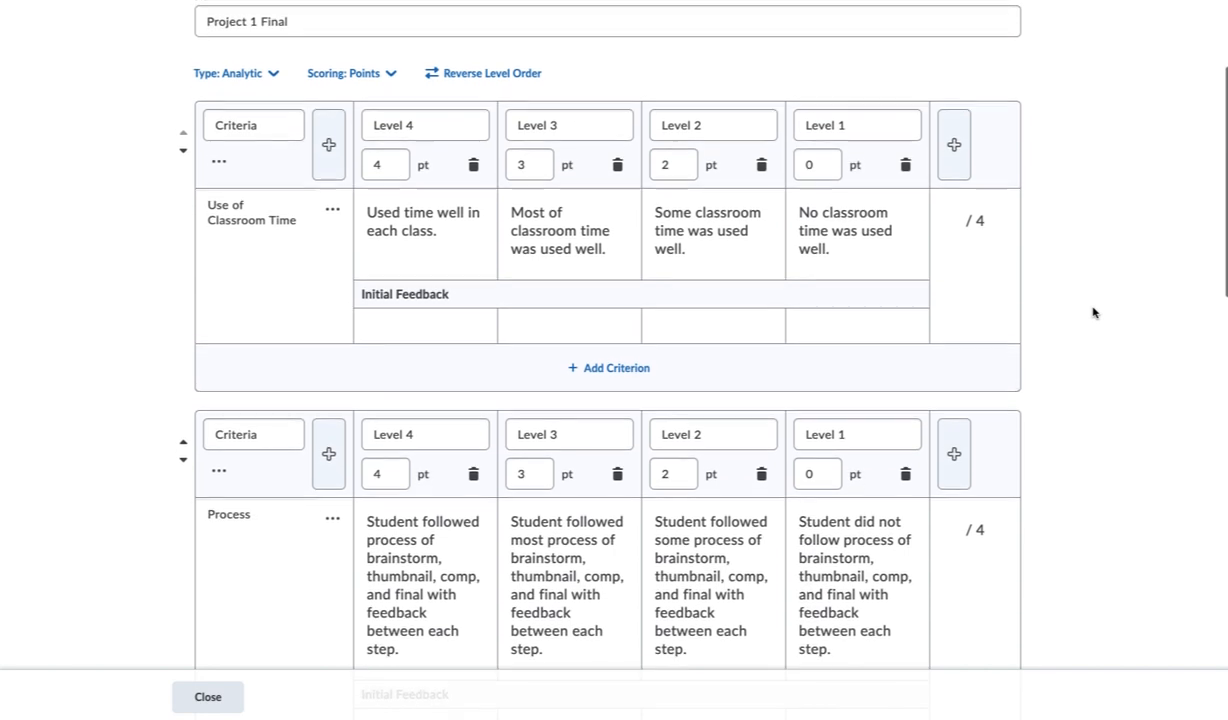
{"action": "left_click", "coordinate": [217, 232]}
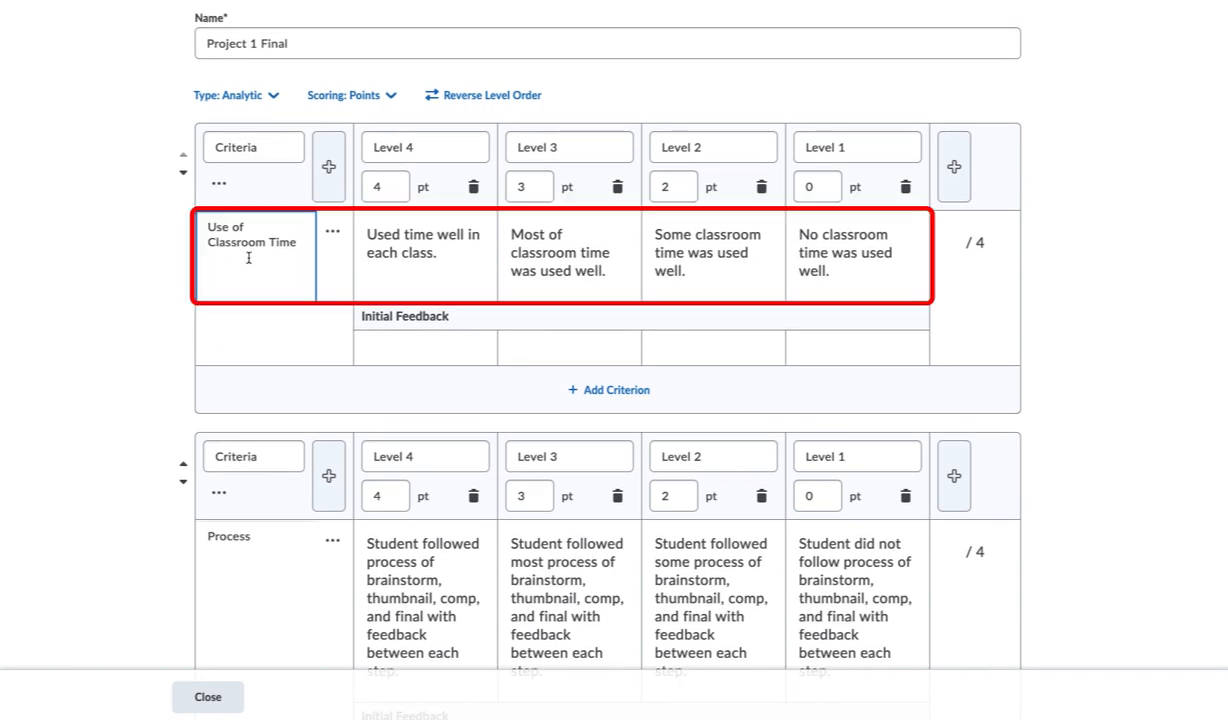
{"action": "left_click", "coordinate": [358, 252]}
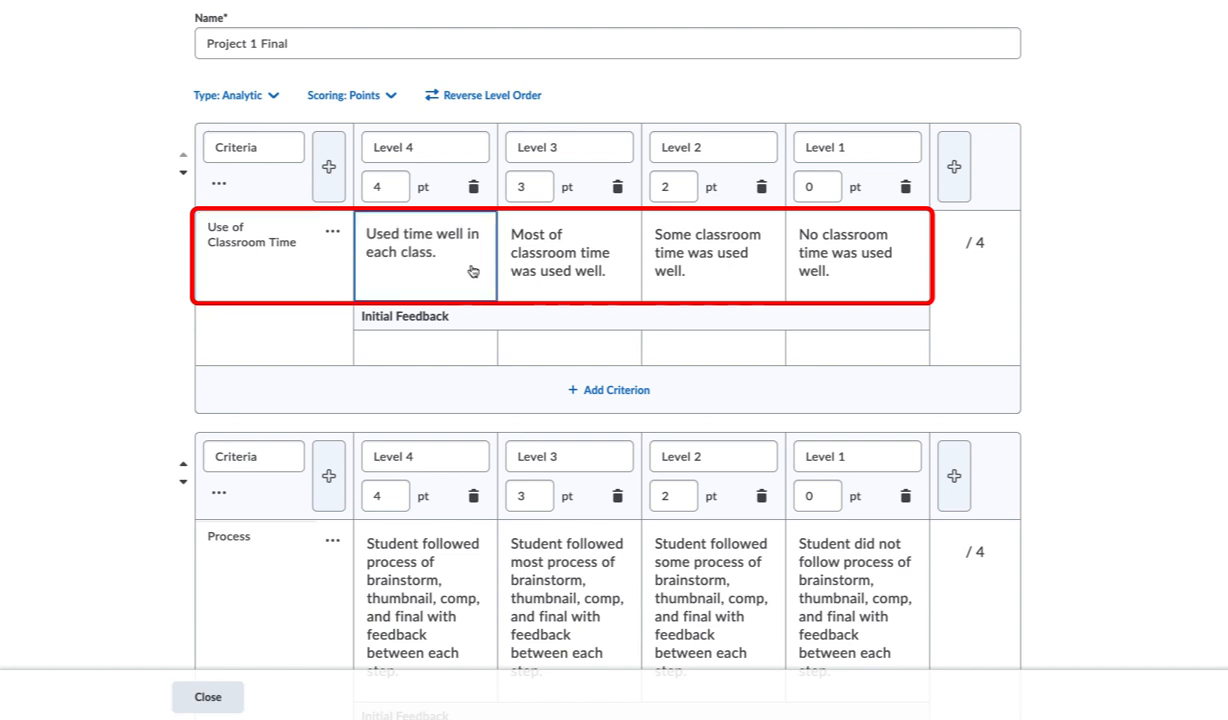
{"action": "left_click", "coordinate": [570, 258]}
{"action": "left_click", "coordinate": [684, 263]}
{"action": "left_click", "coordinate": [842, 295]}
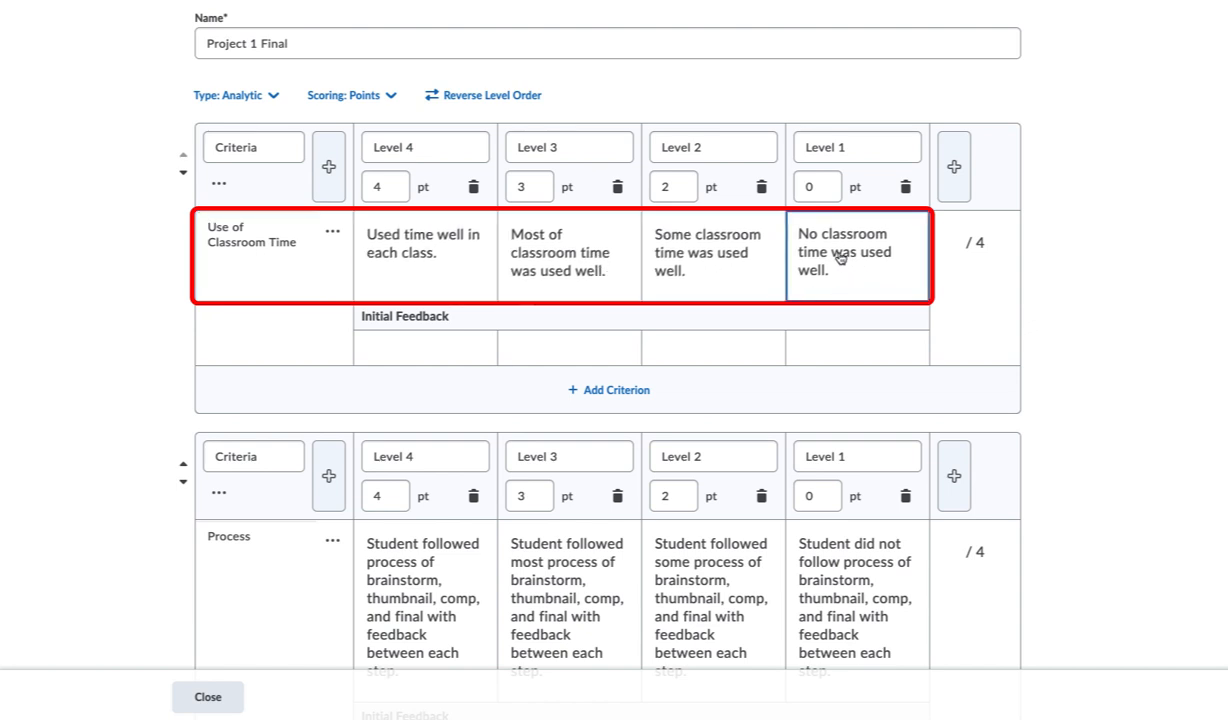
{"action": "scroll", "coordinate": [720, 312], "scroll_direction": "down", "scroll_amount": 8}
{"action": "scroll", "coordinate": [718, 313], "scroll_direction": "down", "scroll_amount": 5}
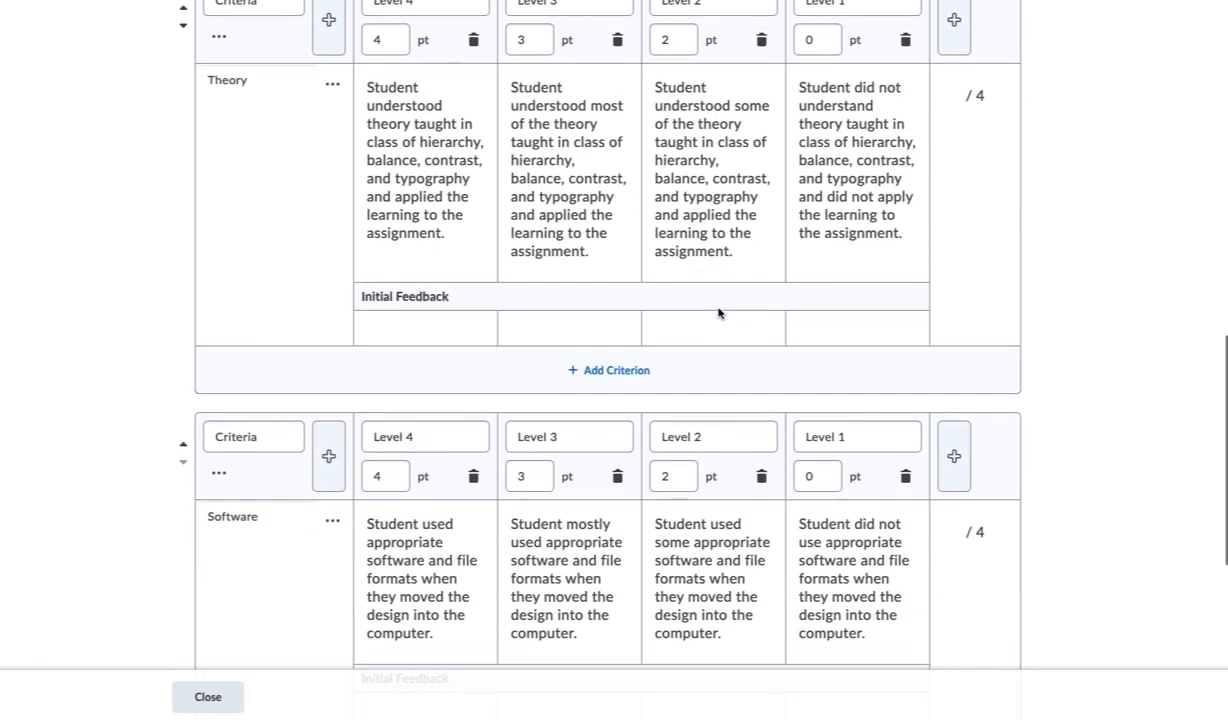
{"action": "scroll", "coordinate": [719, 314], "scroll_direction": "down", "scroll_amount": 1}
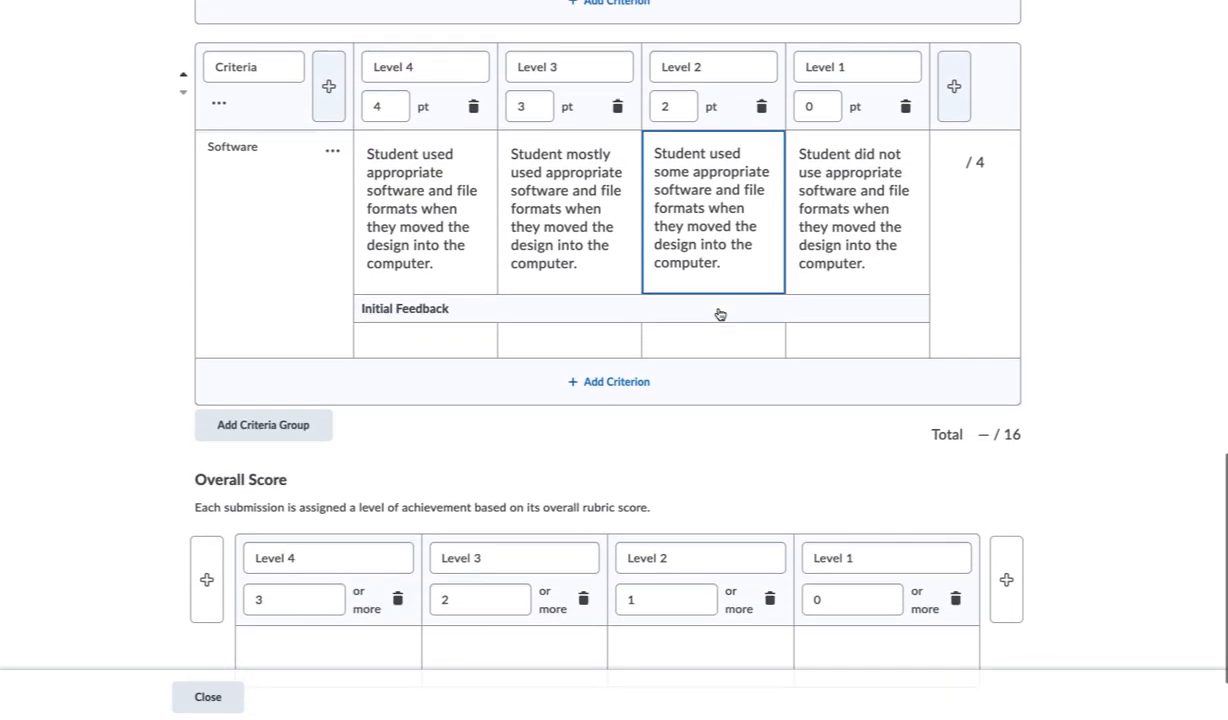
{"action": "scroll", "coordinate": [840, 216], "scroll_direction": "down", "scroll_amount": 3}
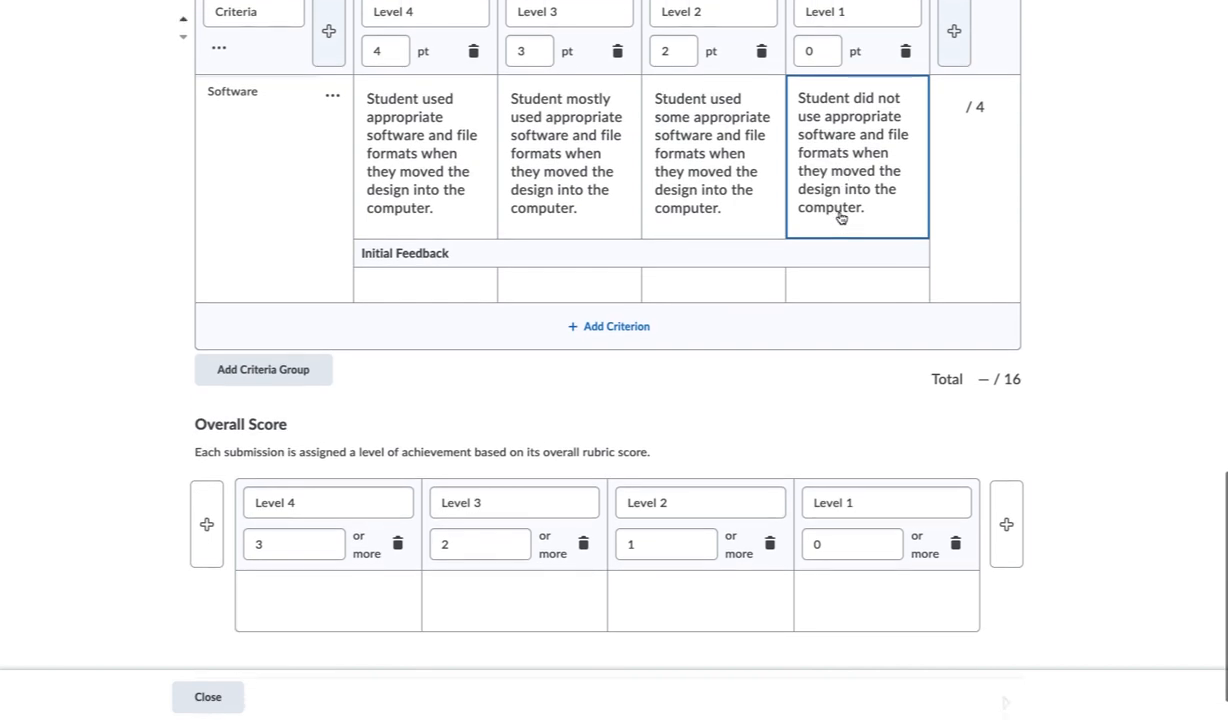
{"action": "left_click", "coordinate": [232, 699]}
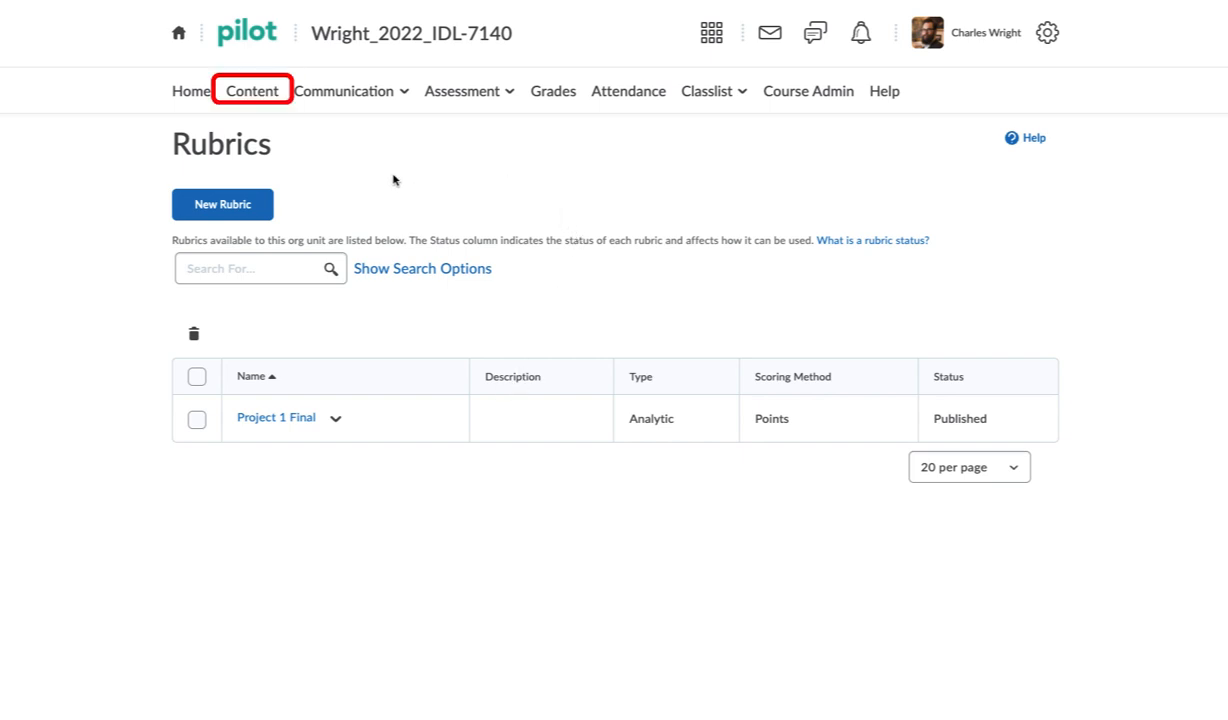
Create a new dropbox folder named Project 1 Final in the content module Project 1 - Telling a story with Images.
{"action": "left_click", "coordinate": [264, 95]}
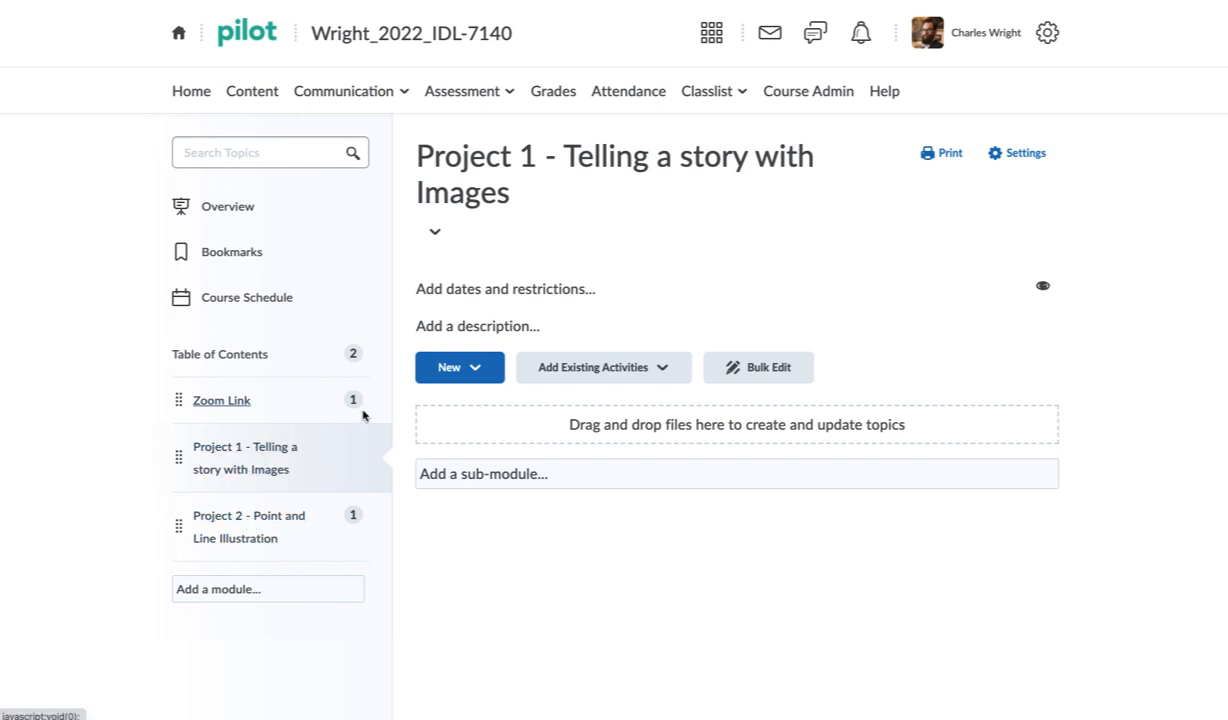
{"action": "left_click", "coordinate": [240, 528]}
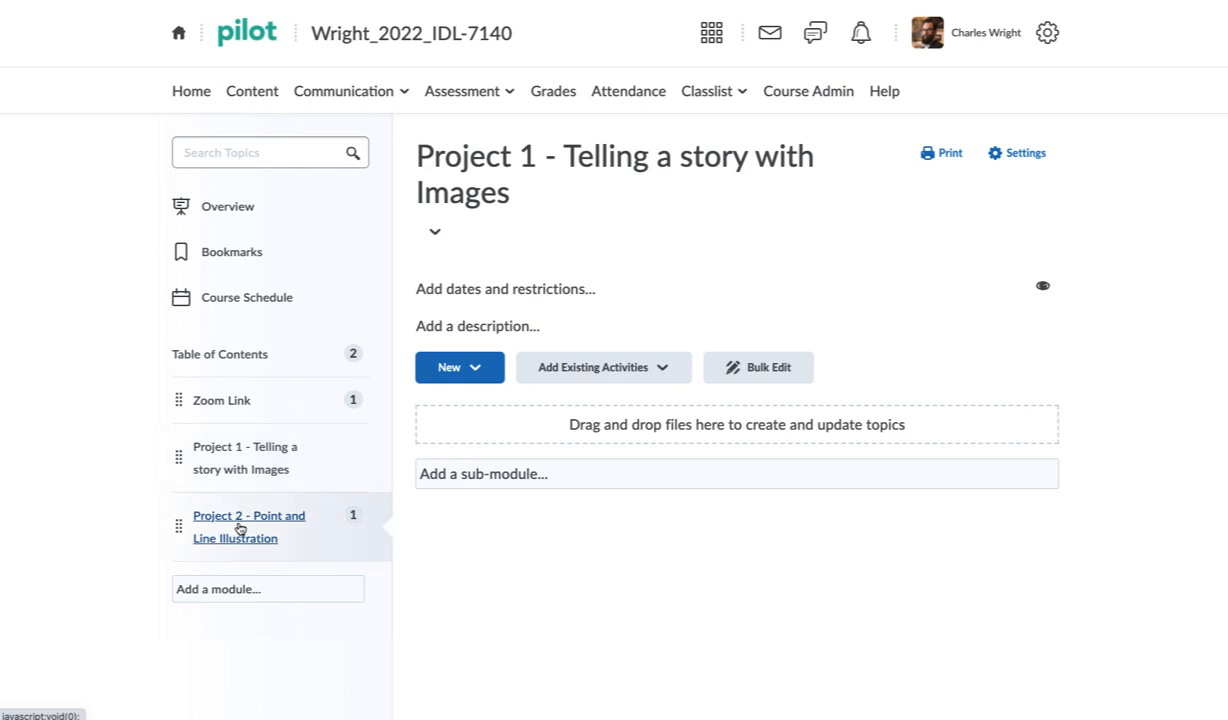
{"action": "left_click", "coordinate": [253, 467]}
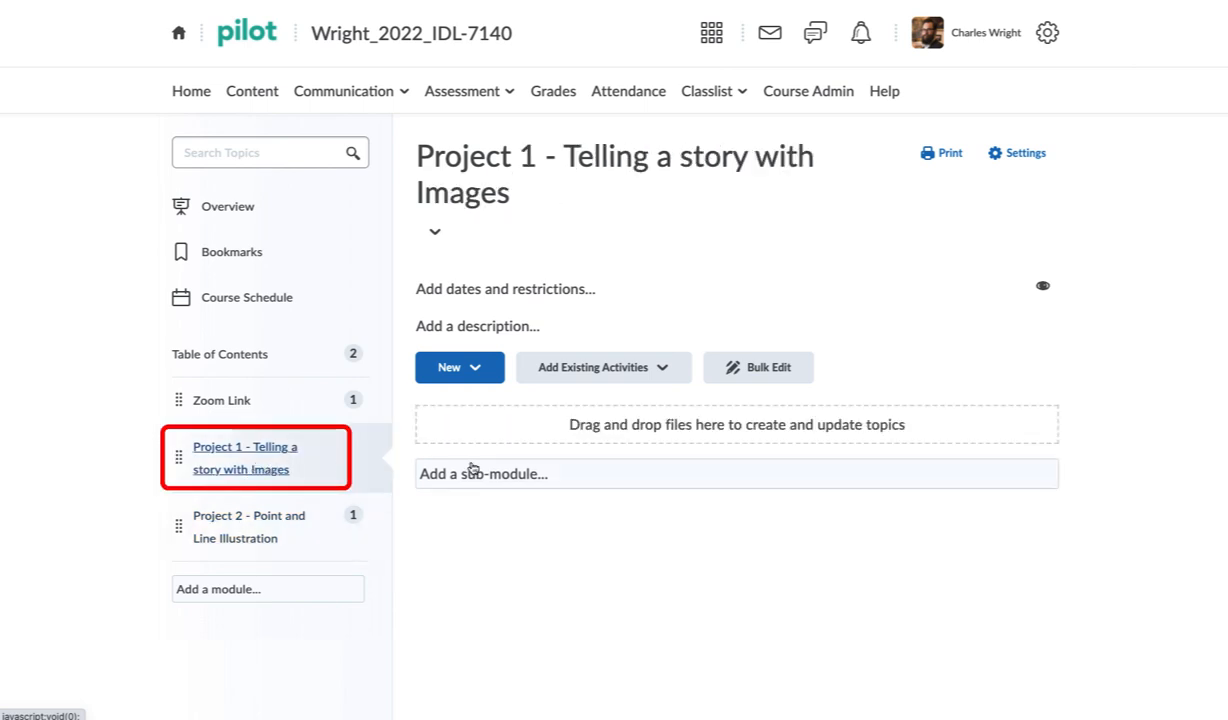
{"action": "left_click", "coordinate": [489, 368]}
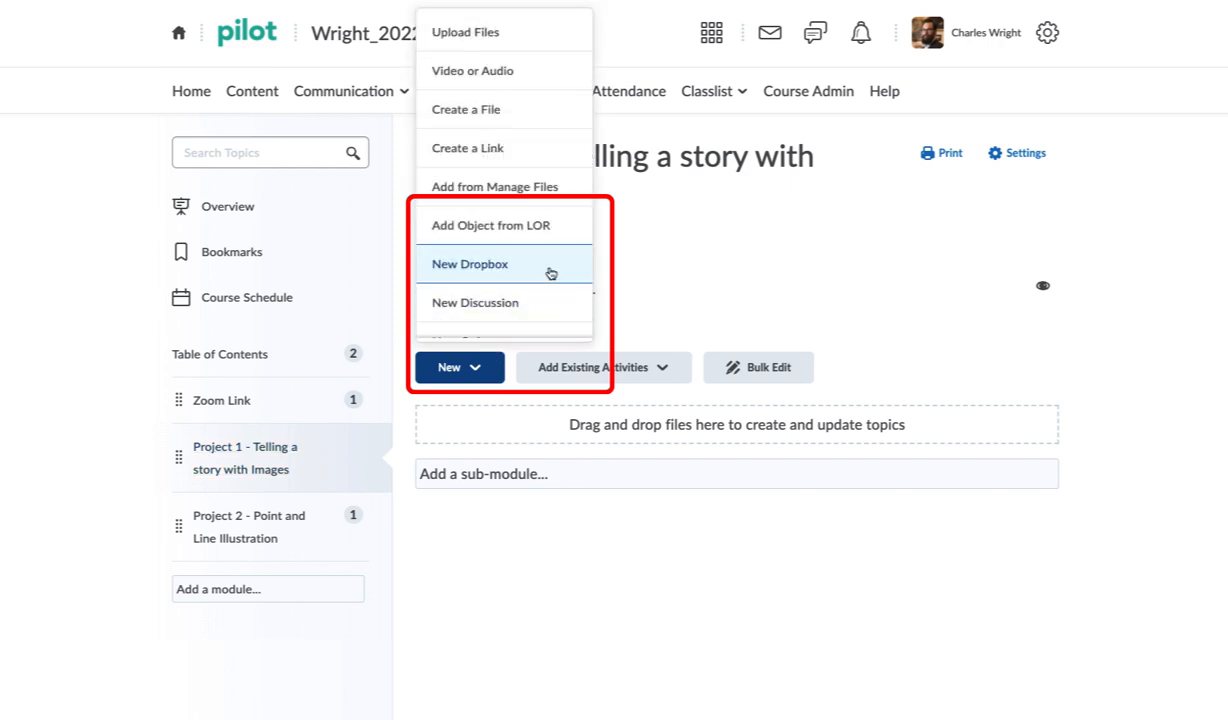
{"action": "left_click", "coordinate": [549, 272]}
{"action": "double_click", "coordinate": [249, 97]}
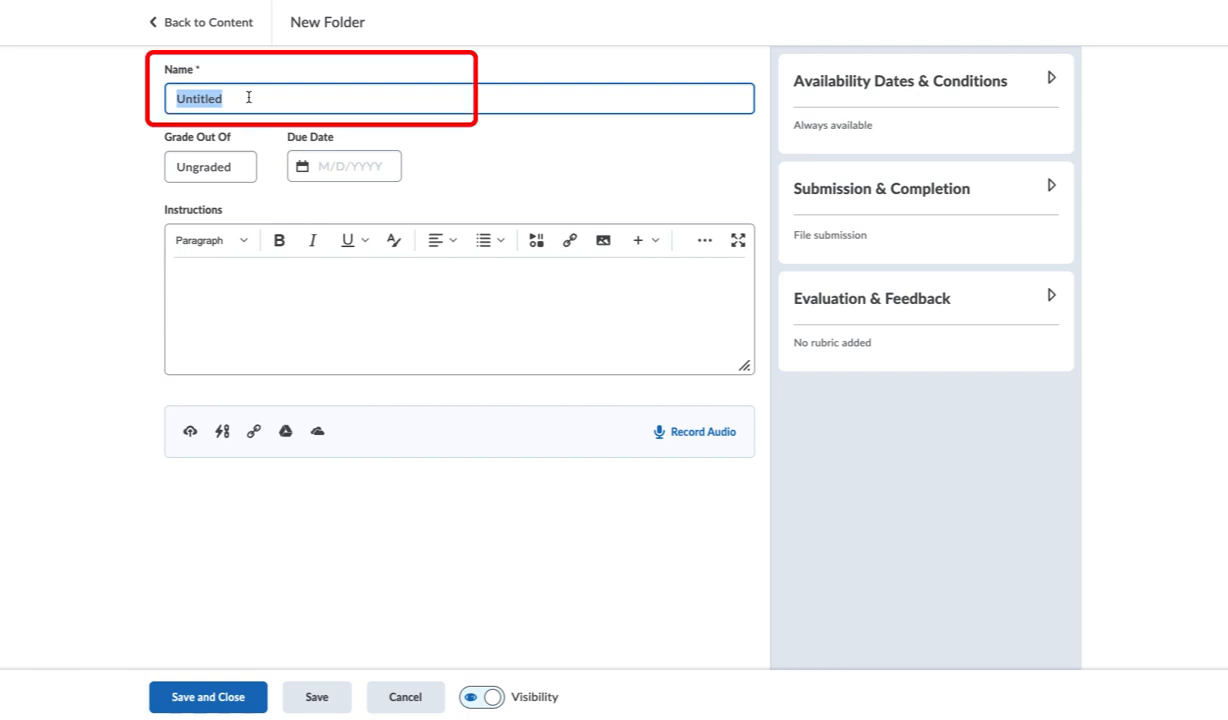
{"action": "type", "text": "Project 1 Final"}
Make the folder graded and link it to the existing grade item Project 1 Final Packaged Folder.
{"action": "left_click", "coordinate": [238, 166]}
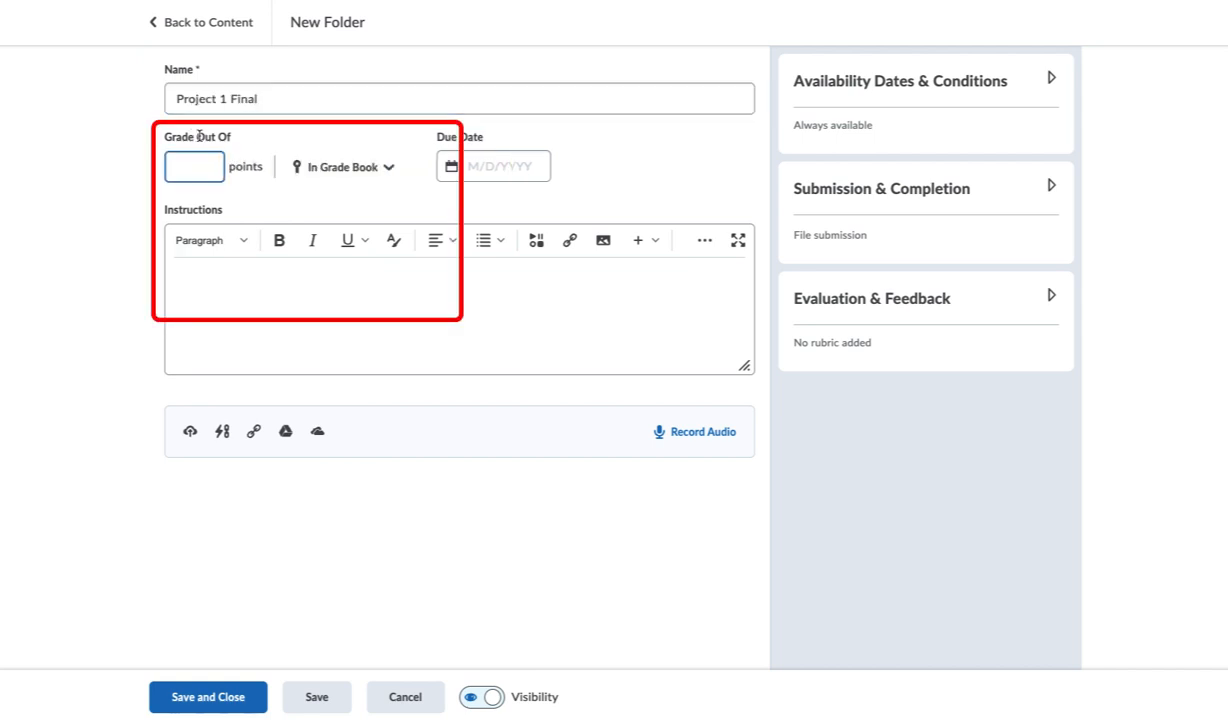
{"action": "left_click", "coordinate": [393, 169]}
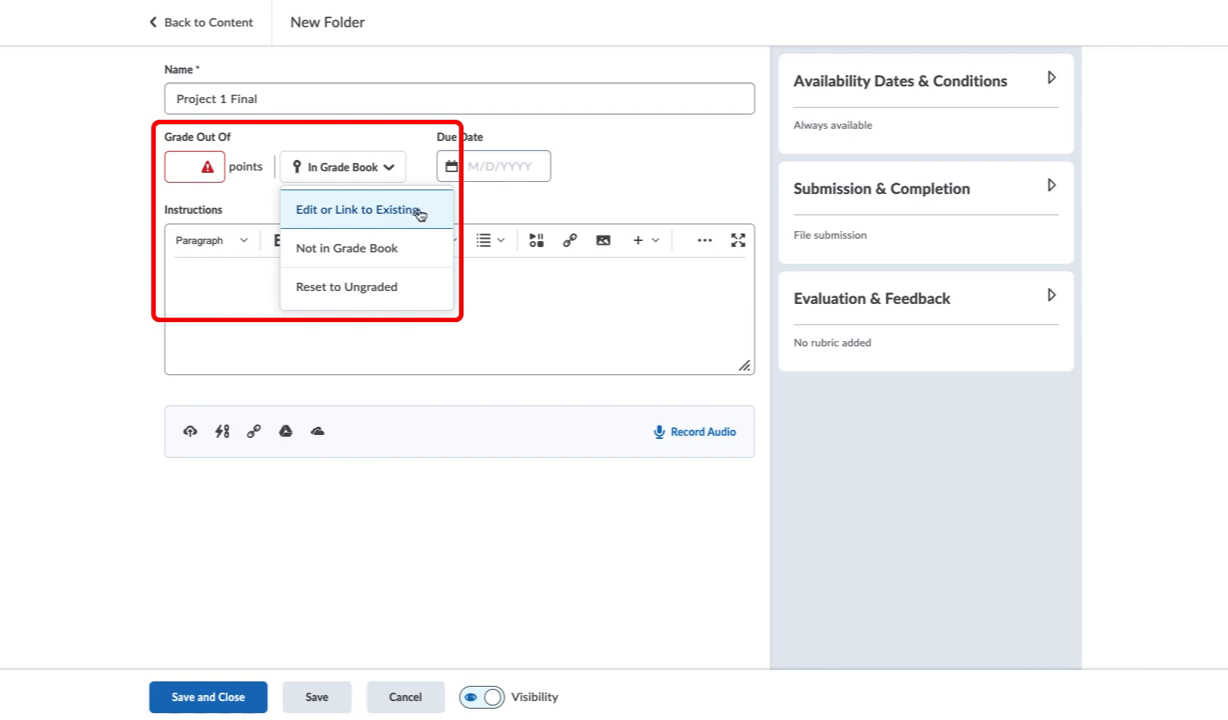
{"action": "left_click", "coordinate": [421, 215]}
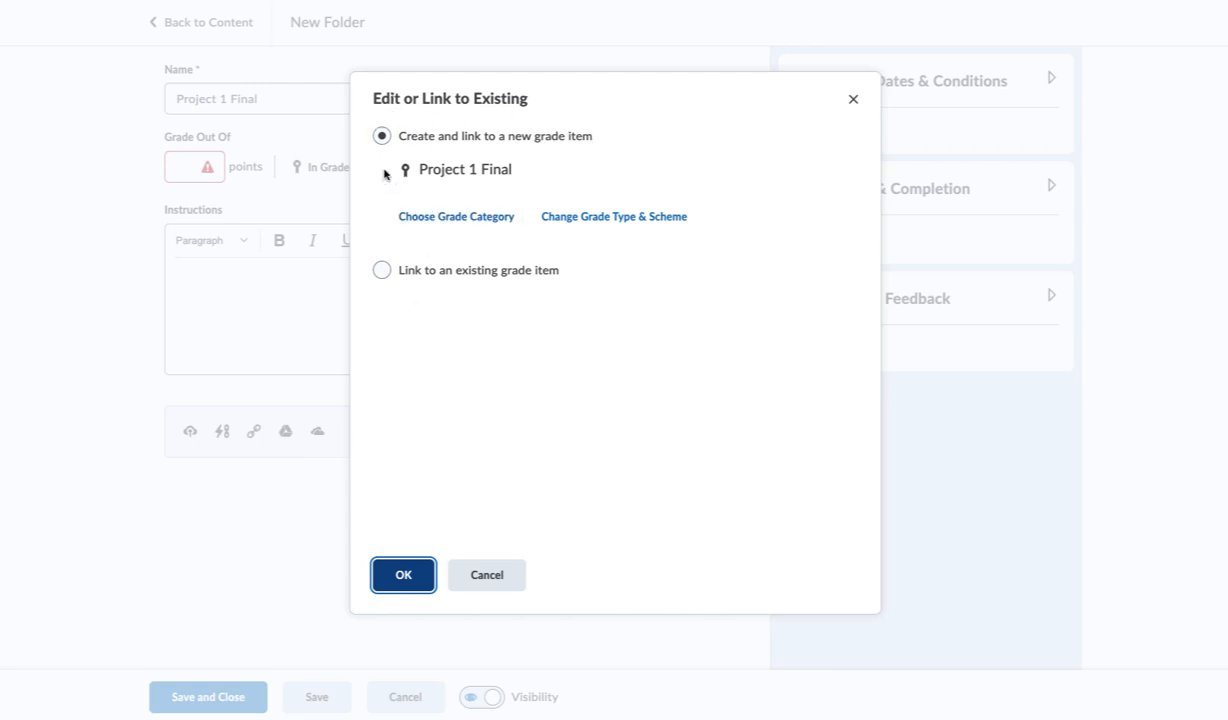
{"action": "left_click", "coordinate": [381, 270]}
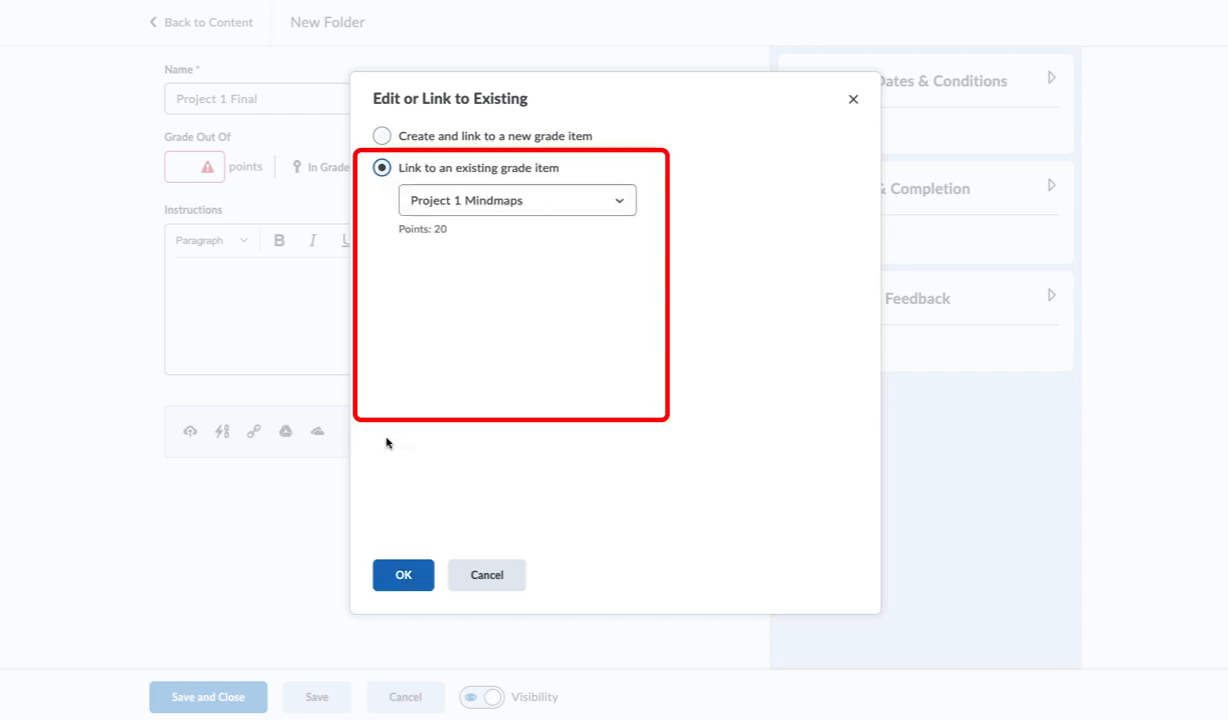
{"action": "left_click", "coordinate": [626, 207]}
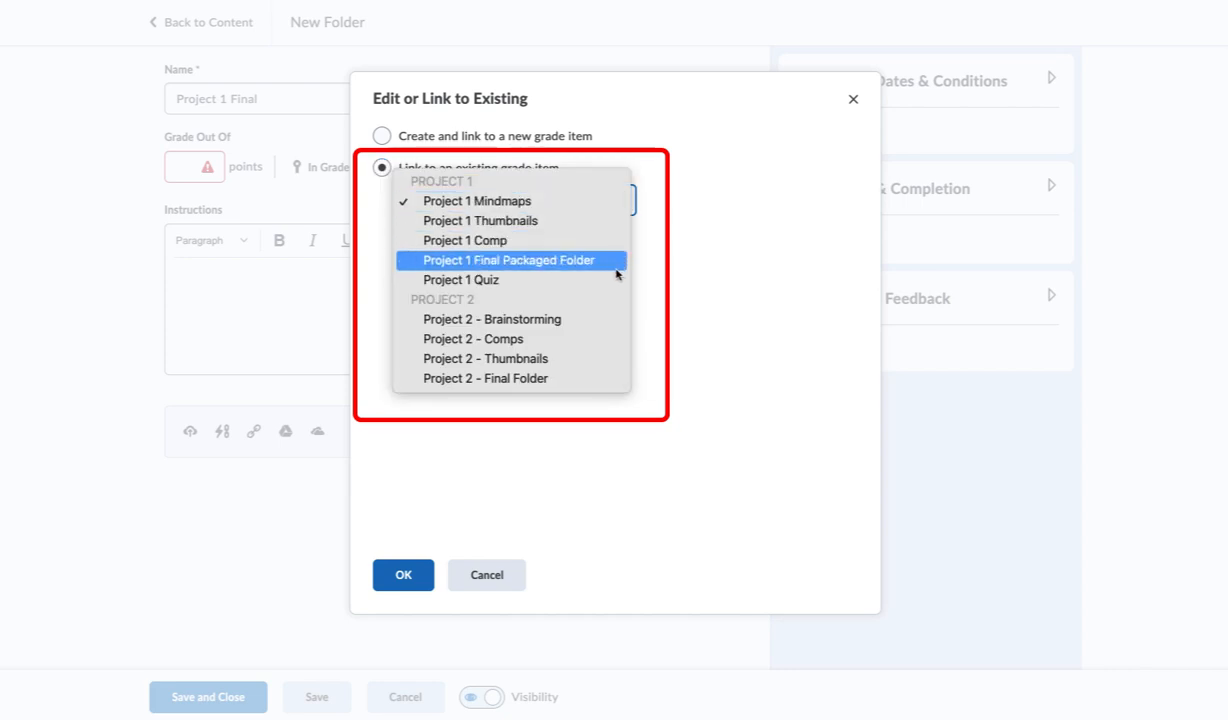
{"action": "left_click", "coordinate": [590, 265]}
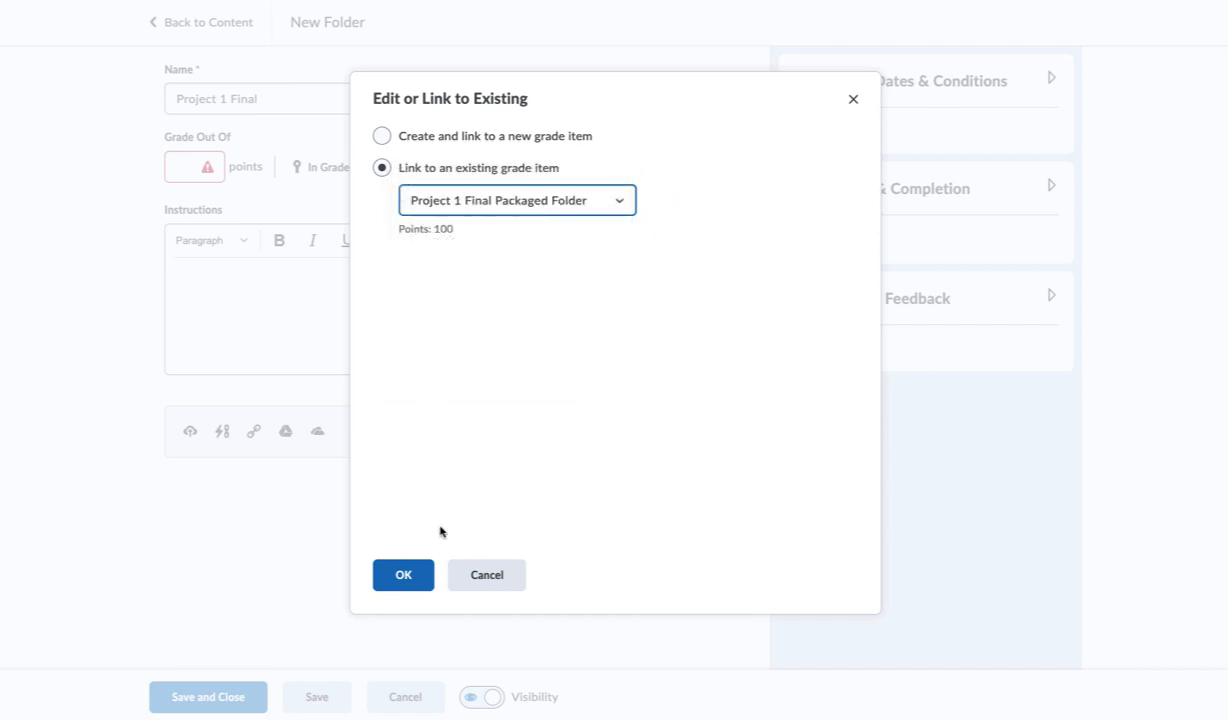
{"action": "left_click", "coordinate": [411, 578]}
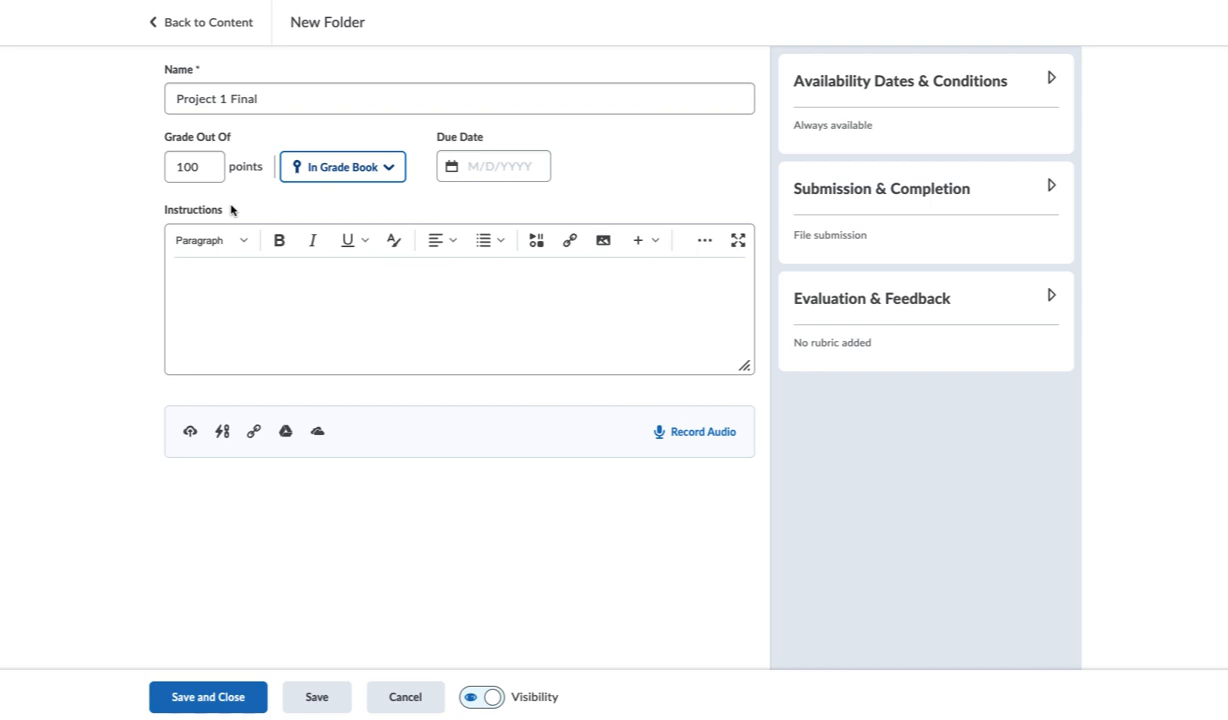
Set the folder's due date to 4/1/2022 and enter the instructions "Submit your packaged final project from inDesign here.".
{"action": "left_click", "coordinate": [493, 166]}
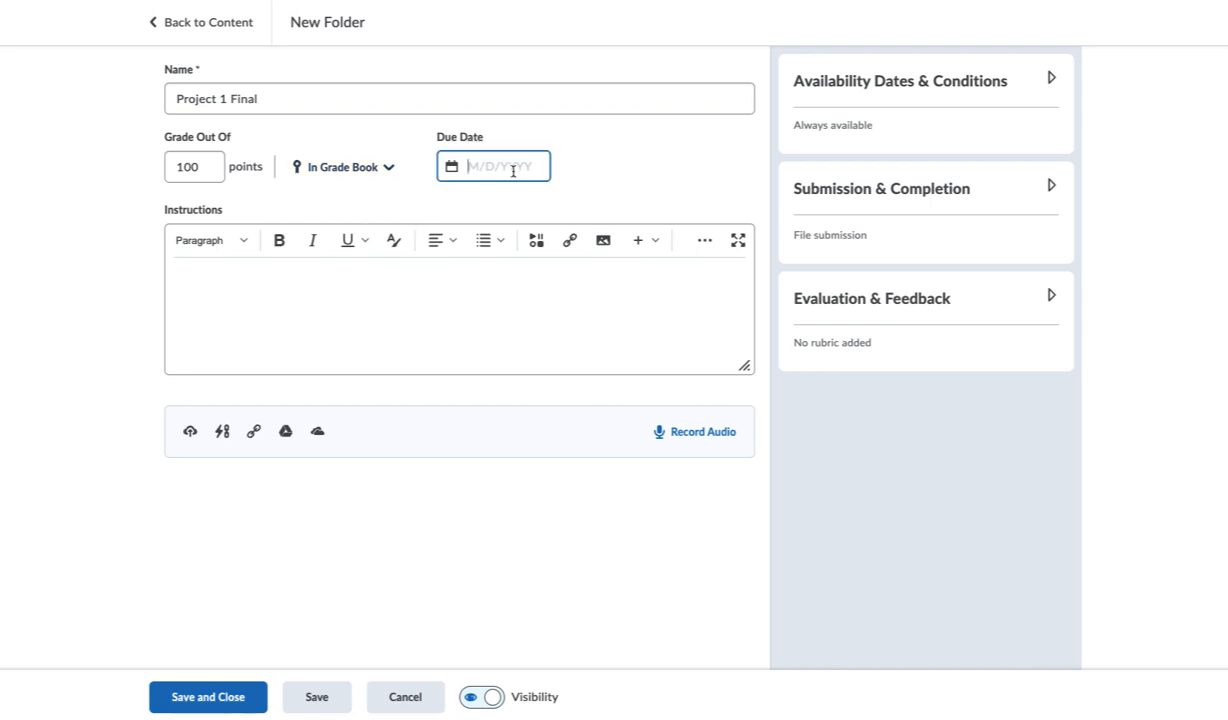
{"action": "left_click", "coordinate": [561, 424]}
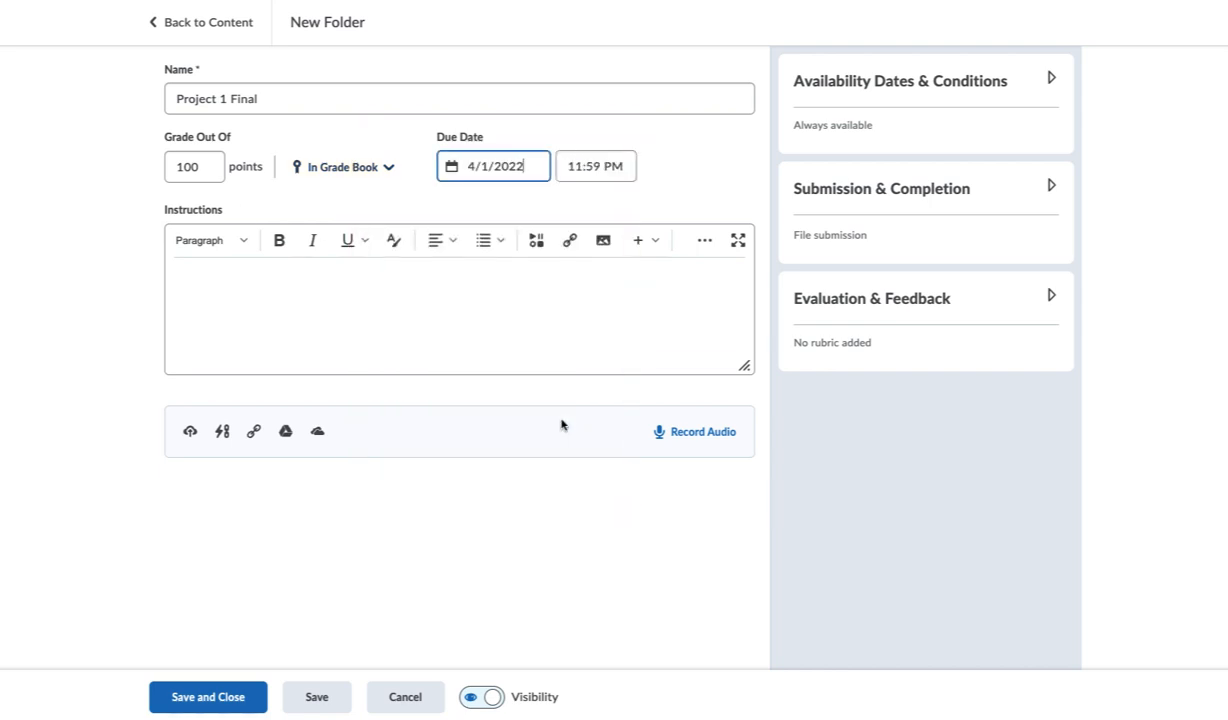
{"action": "left_click", "coordinate": [319, 311]}
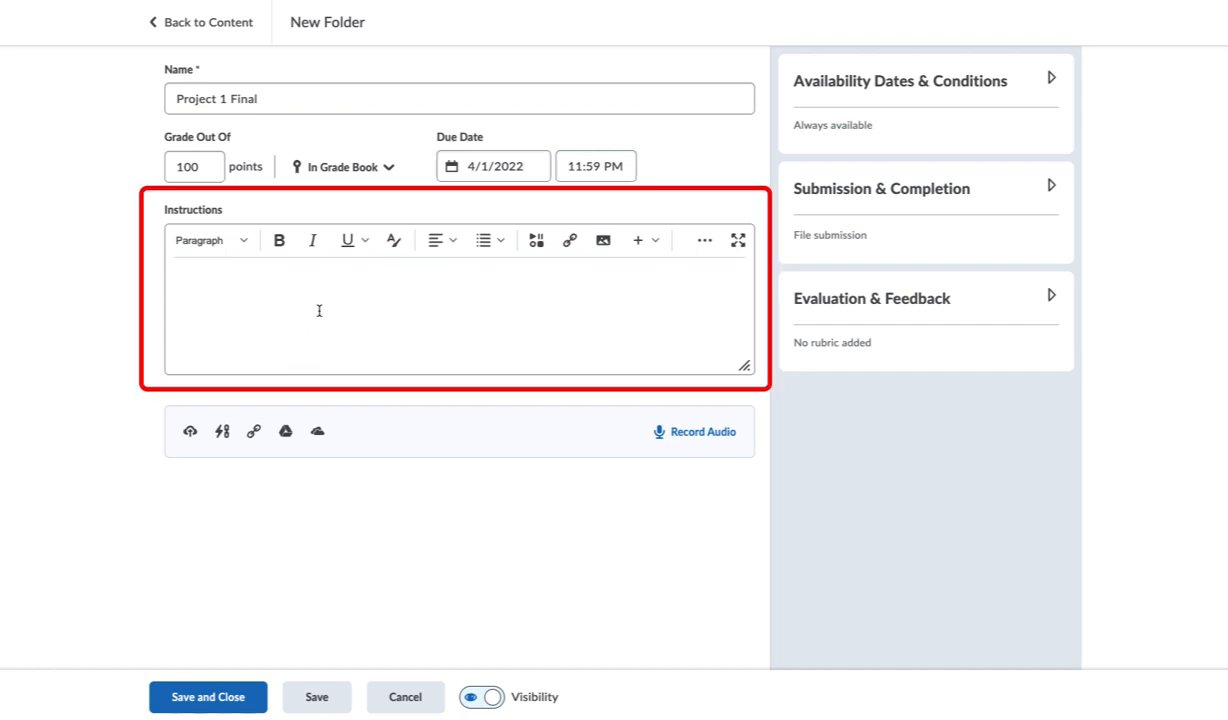
{"action": "type", "text": "Submit your packaged final project from inDesign here."}
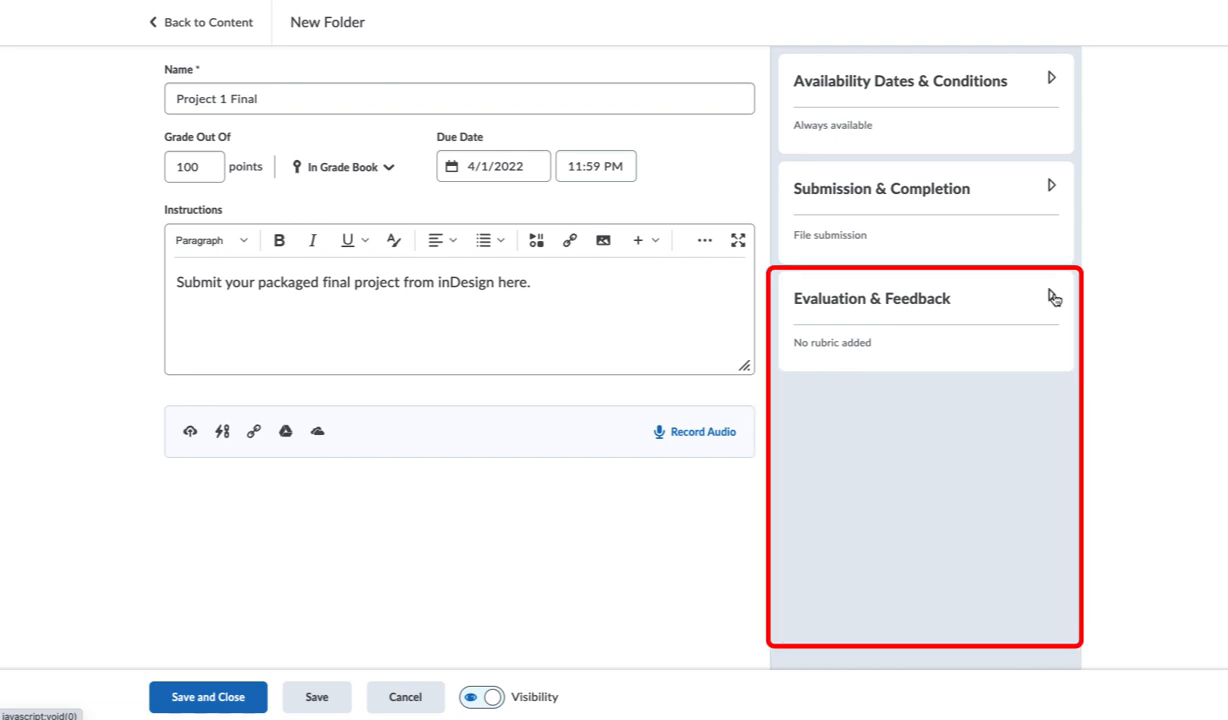
Attach the existing Project 1 Final rubric to the folder's evaluation settings.
{"action": "left_click", "coordinate": [1052, 296]}
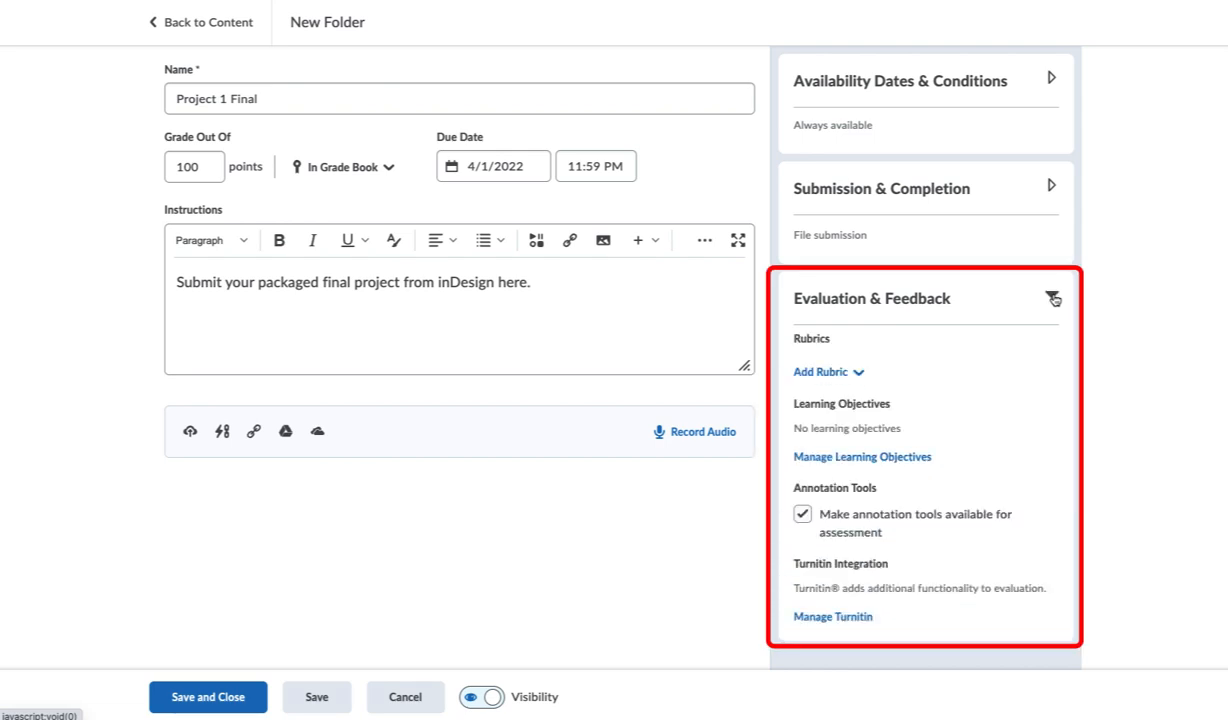
{"action": "left_click", "coordinate": [858, 374]}
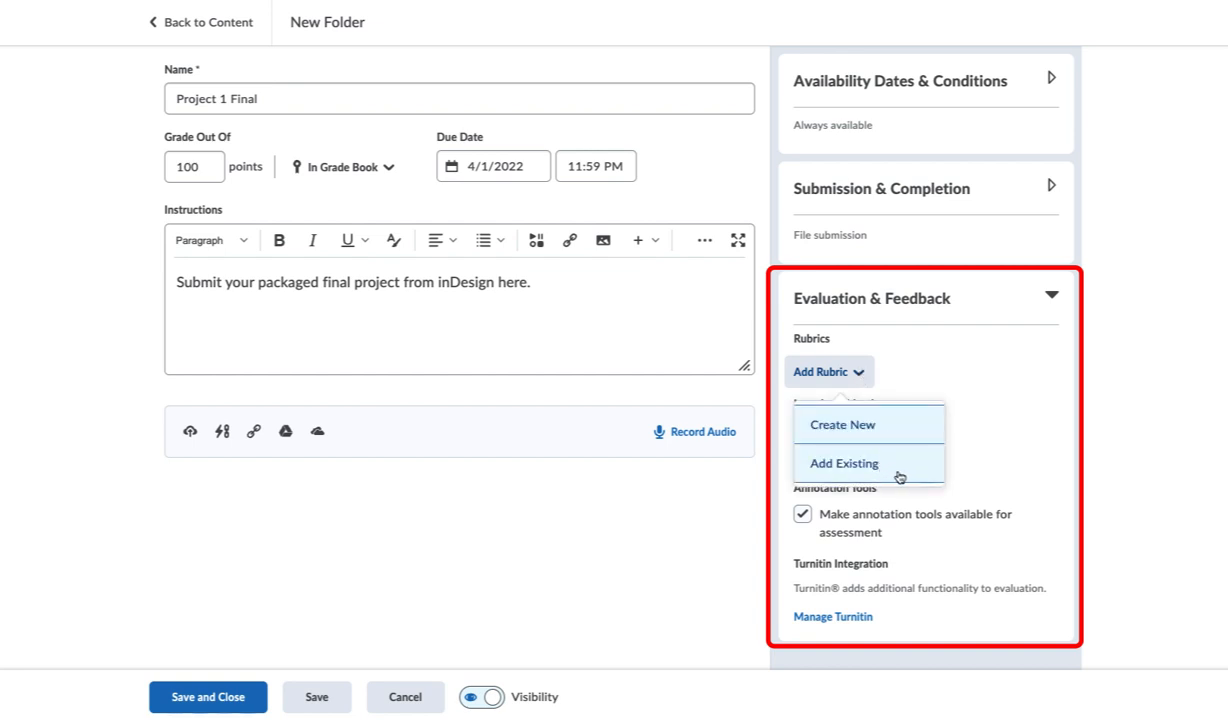
{"action": "left_click", "coordinate": [899, 477]}
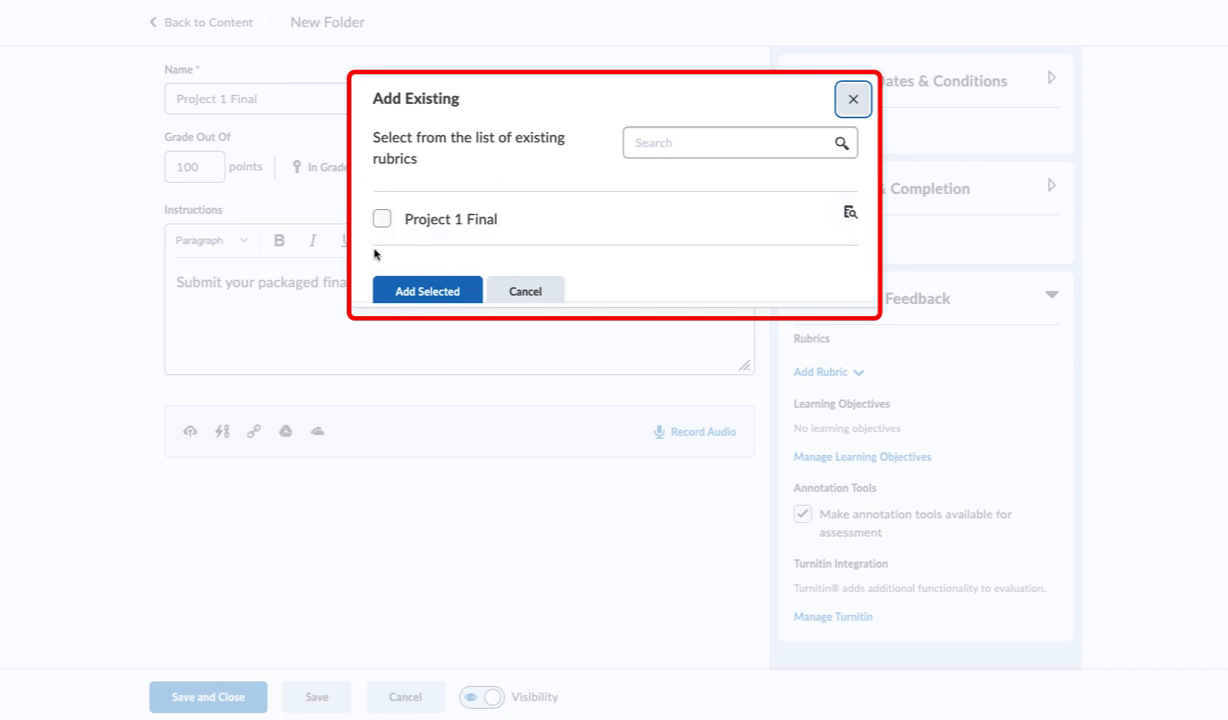
{"action": "left_click", "coordinate": [368, 216]}
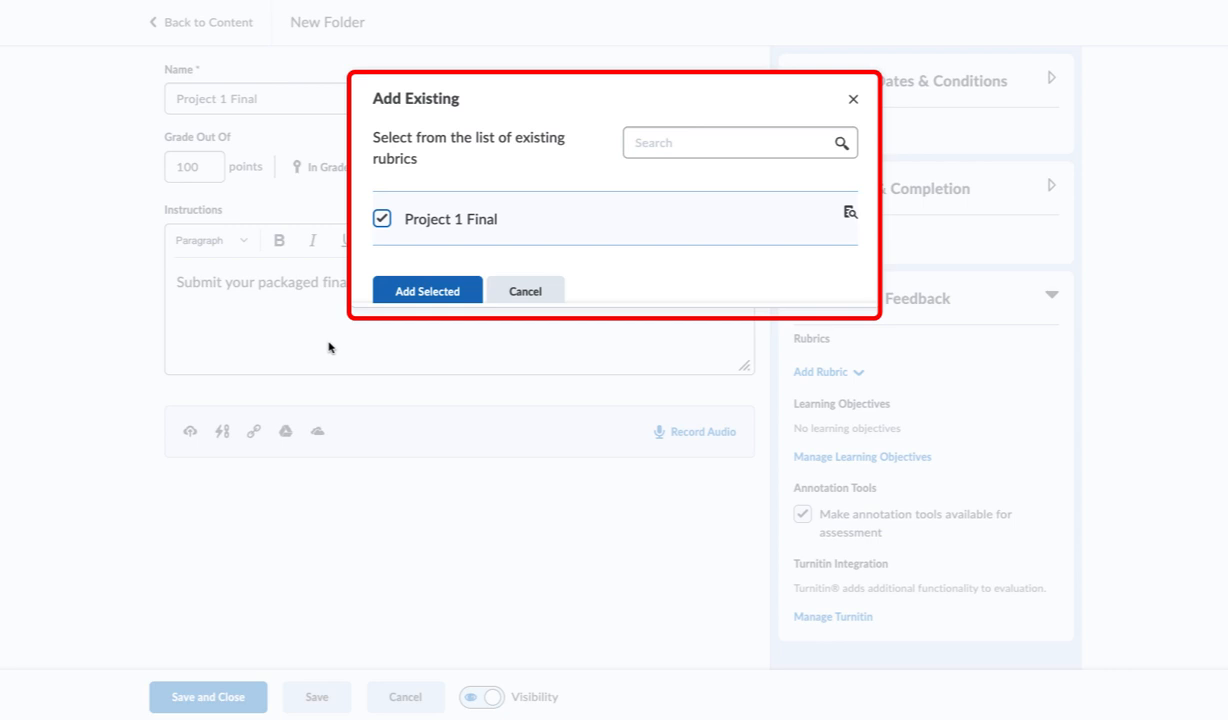
{"action": "left_click", "coordinate": [428, 291]}
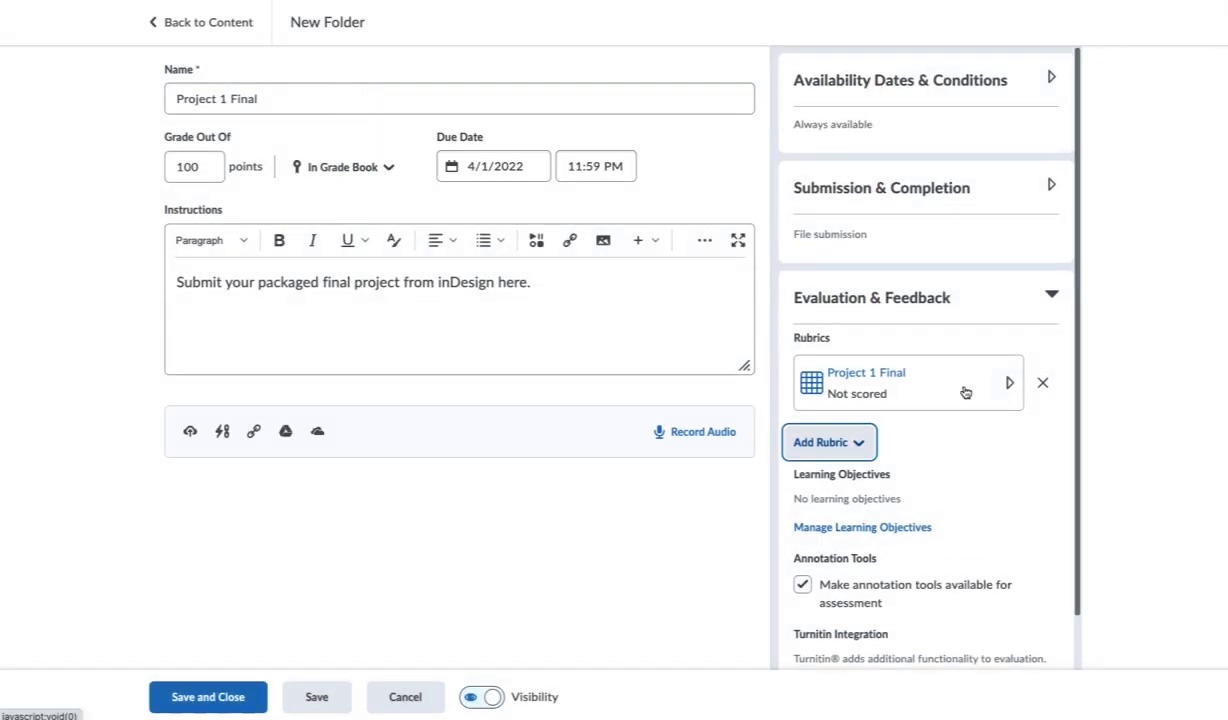
Enable Turnitin GradeMark and Originality Check for the folder, let learners see similarity scores, and save the integration settings.
{"action": "scroll", "coordinate": [964, 390], "scroll_direction": "down", "scroll_amount": 1}
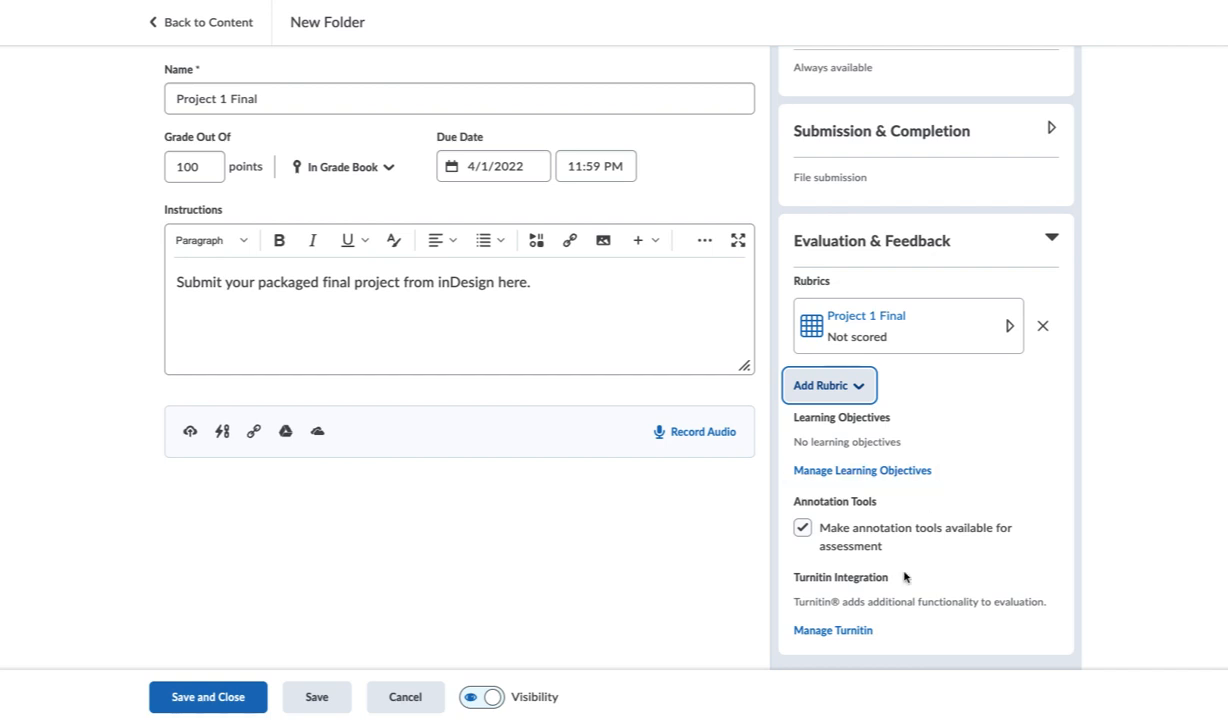
{"action": "left_click", "coordinate": [849, 636]}
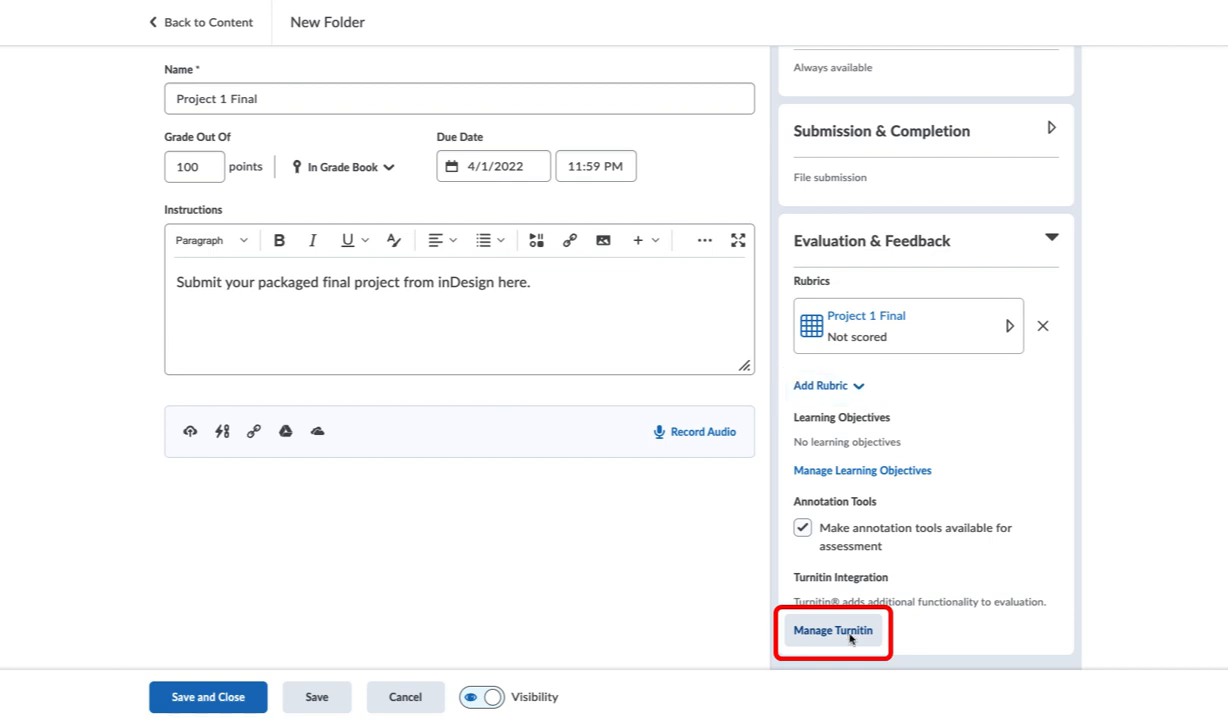
{"action": "scroll", "coordinate": [374, 150], "scroll_direction": "up", "scroll_amount": 1}
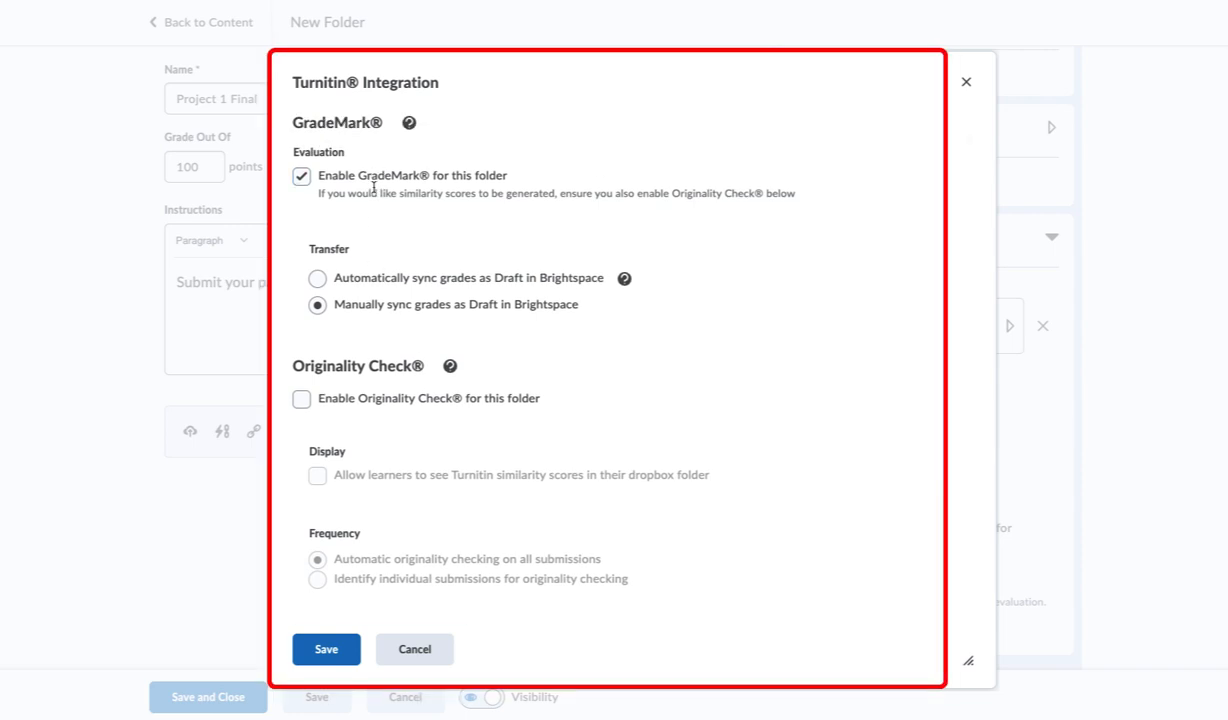
{"action": "scroll", "coordinate": [373, 186], "scroll_direction": "down", "scroll_amount": 1}
{"action": "left_click", "coordinate": [301, 358]}
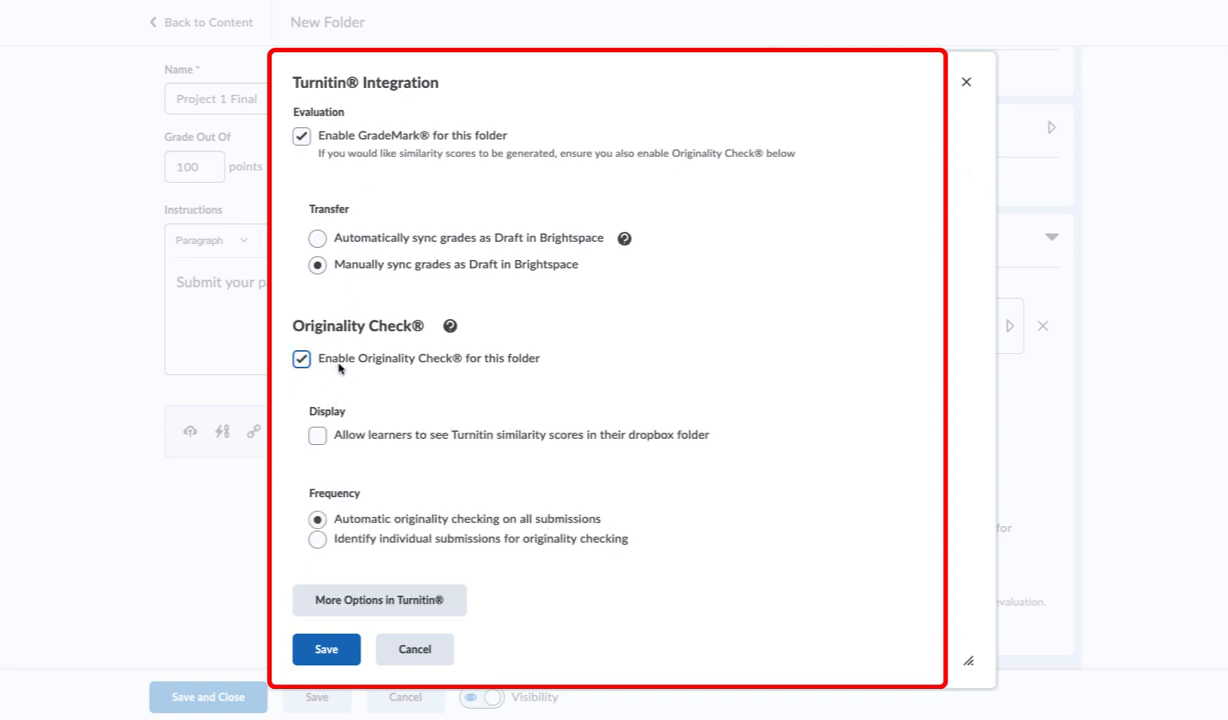
{"action": "left_click", "coordinate": [317, 435]}
{"action": "scroll", "coordinate": [320, 436], "scroll_direction": "down", "scroll_amount": 1}
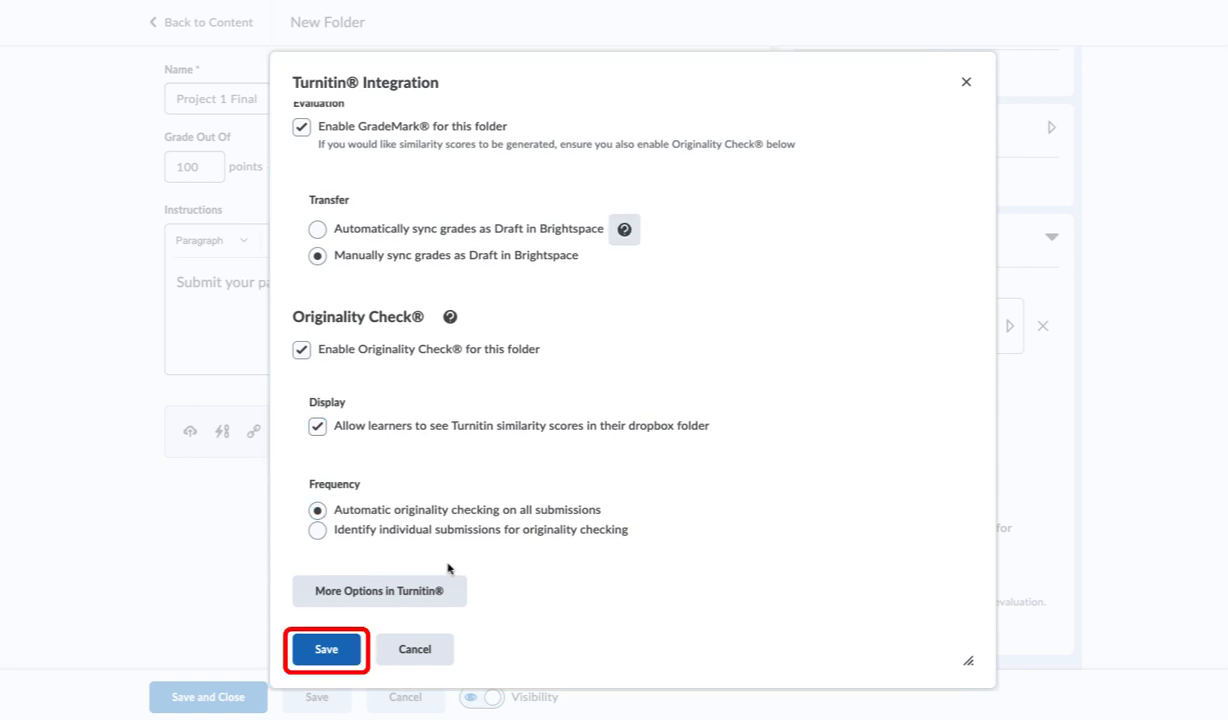
{"action": "left_click", "coordinate": [329, 656]}
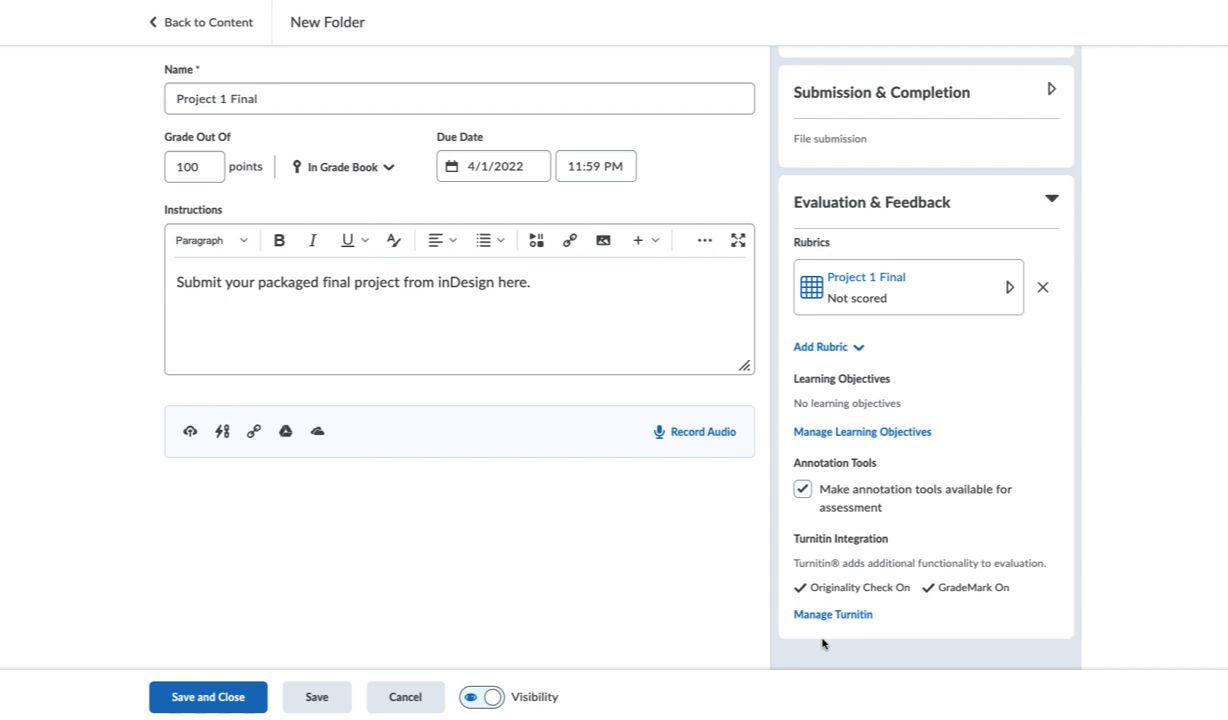
Save and close the Project 1 Final dropbox folder, and open the course's Grades.
{"action": "scroll", "coordinate": [551, 589], "scroll_direction": "up", "scroll_amount": 2}
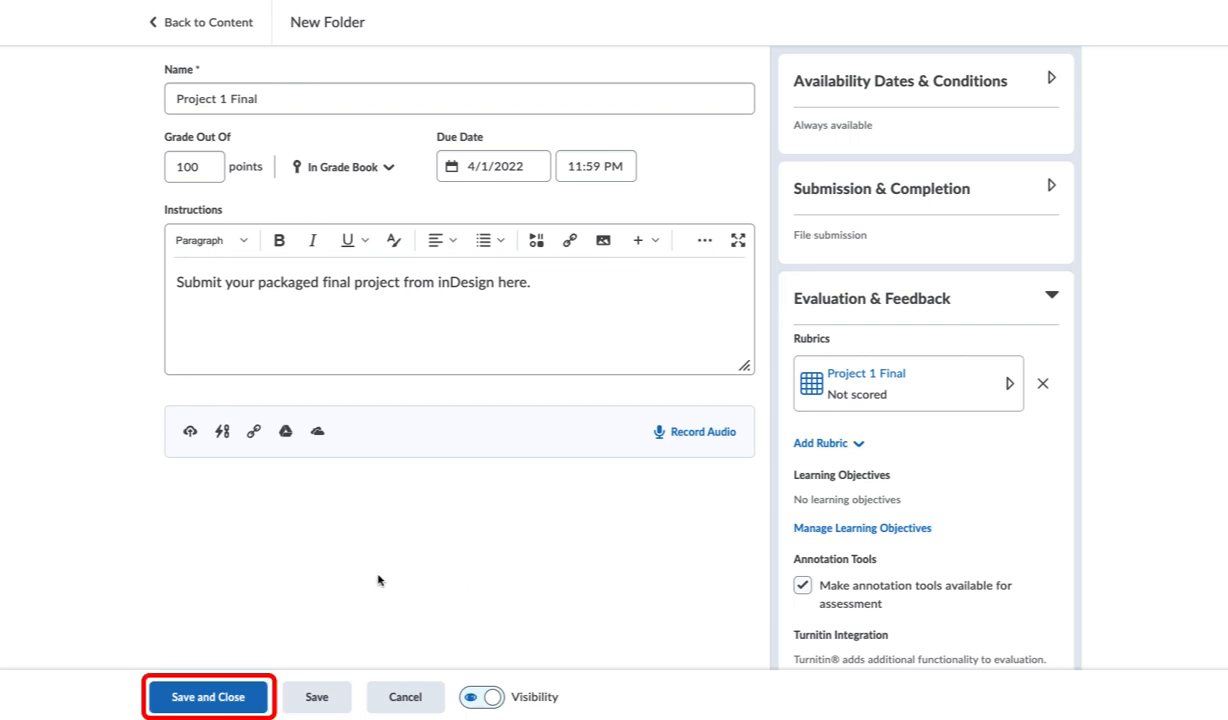
{"action": "left_click", "coordinate": [239, 698]}
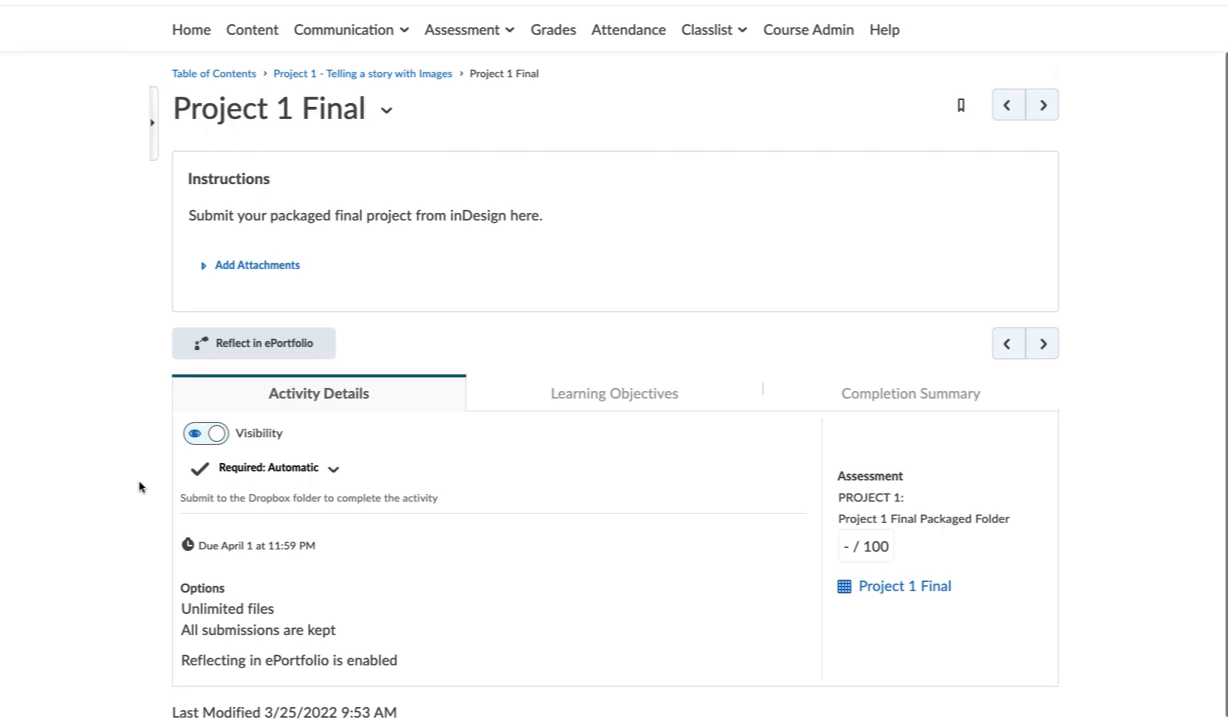
{"action": "scroll", "coordinate": [140, 487], "scroll_direction": "up", "scroll_amount": 1}
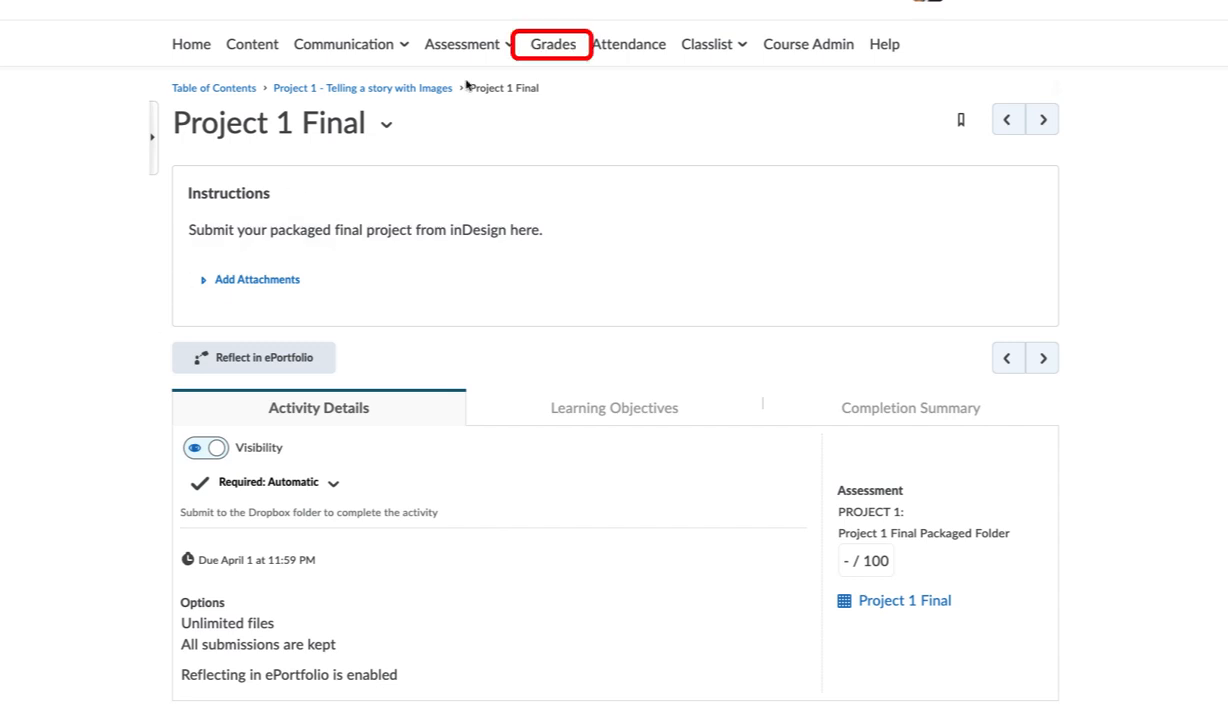
{"action": "left_click", "coordinate": [554, 50]}
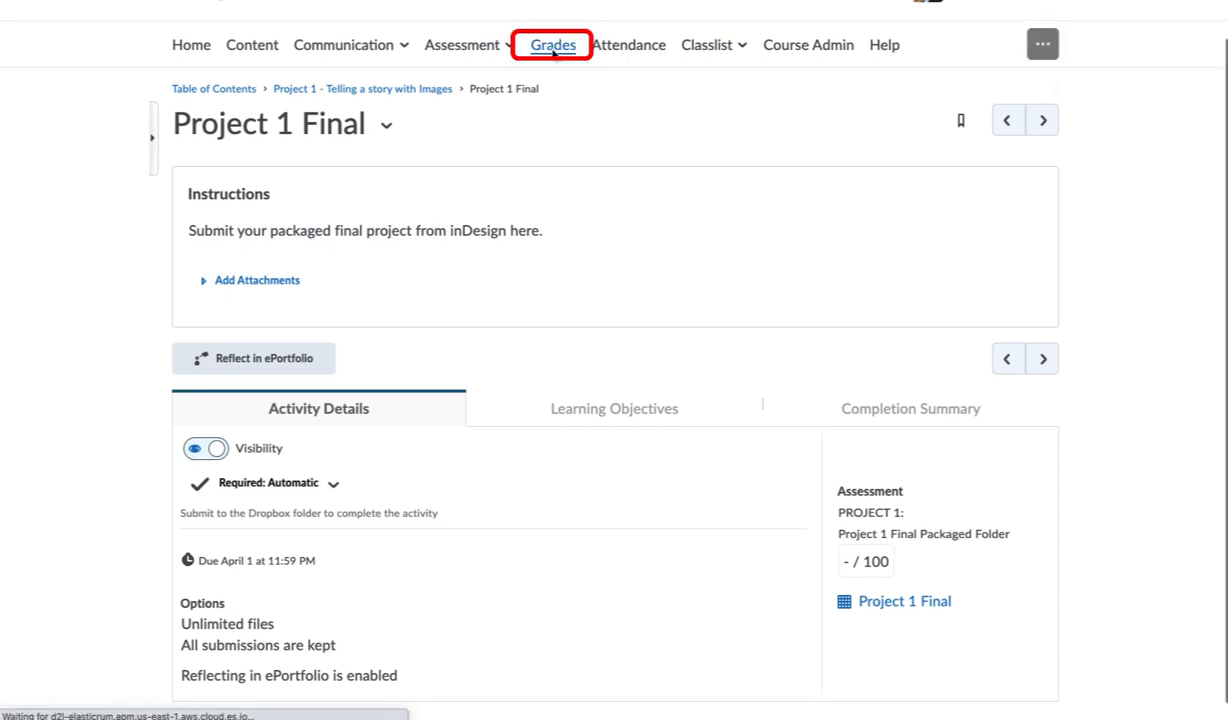